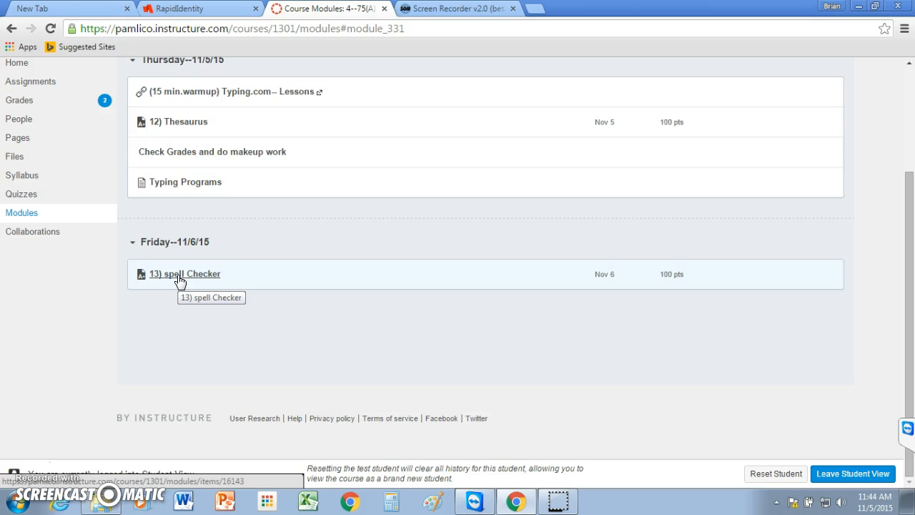
Download the Spell Checker File from the 13) spell Checker assignment and save it as Spell-checker in the Huebner folder on the behuebner drive
click(180, 281)
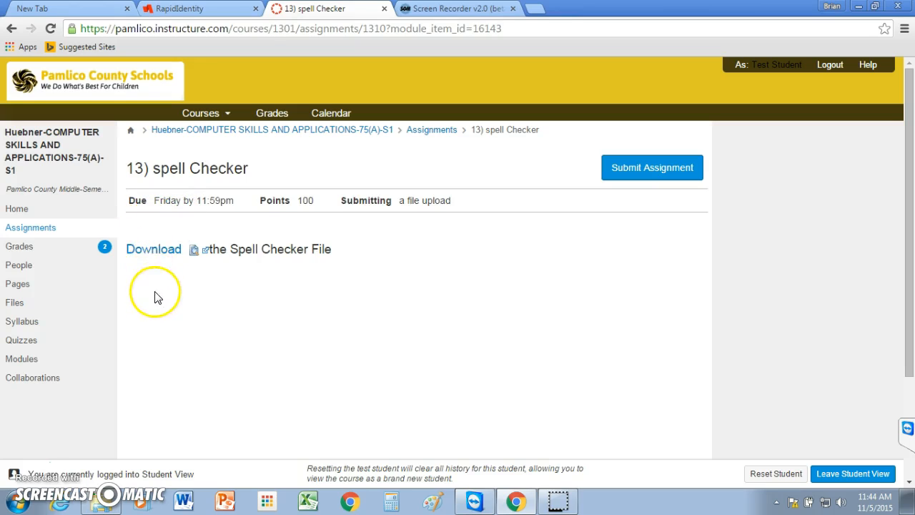
click(151, 251)
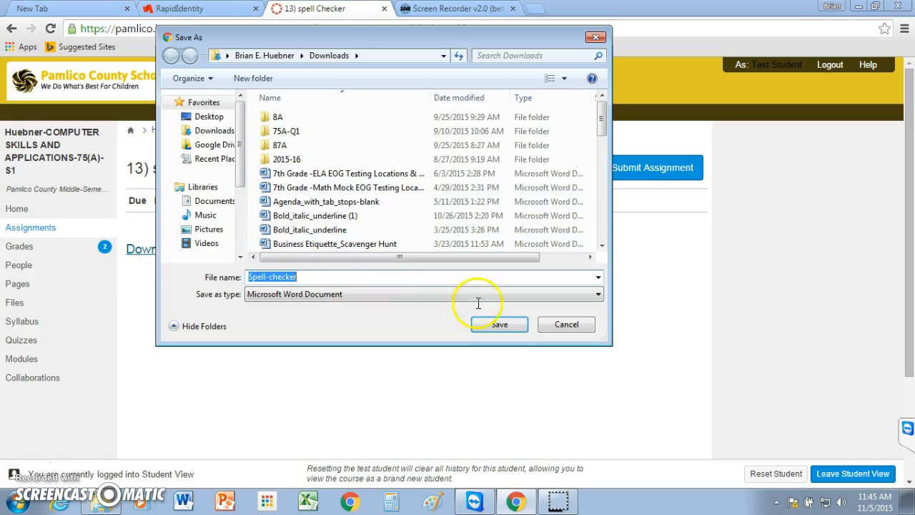
drag(241, 164, 243, 225)
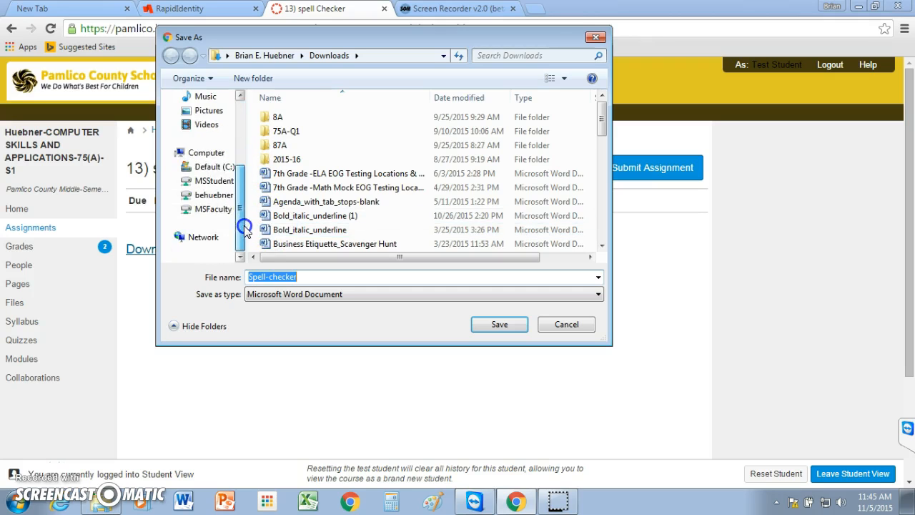
click(209, 198)
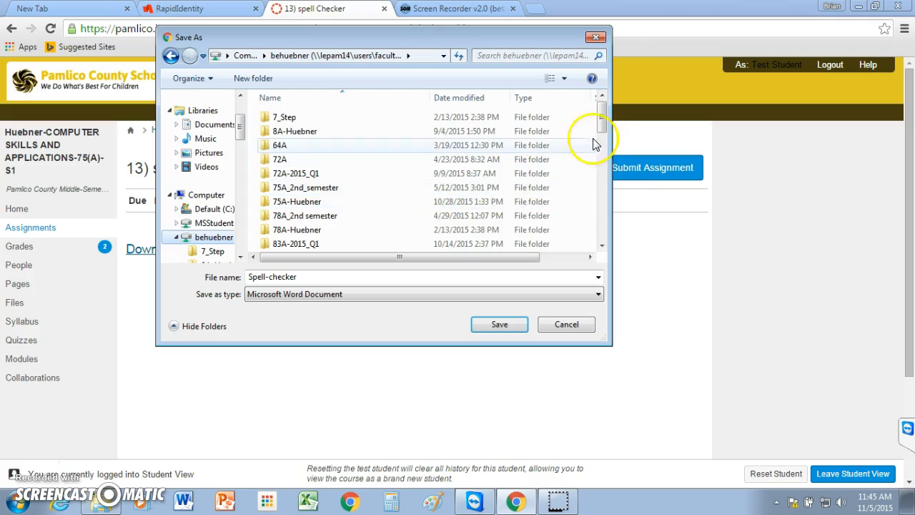
drag(603, 127, 603, 198)
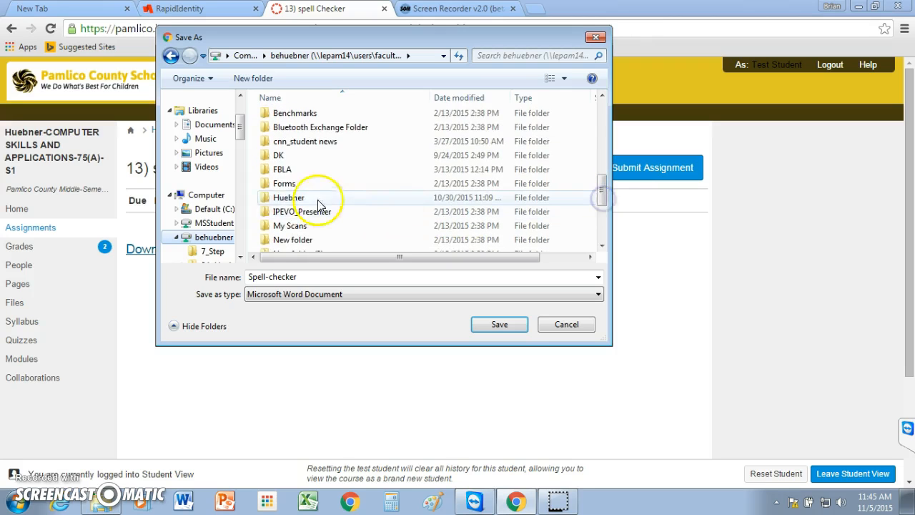
click(267, 202)
double_click(267, 202)
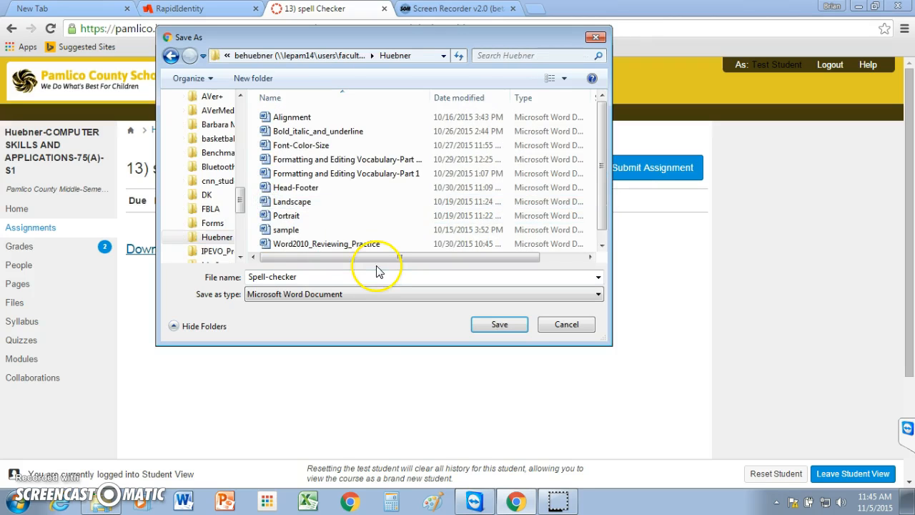
drag(600, 199, 601, 207)
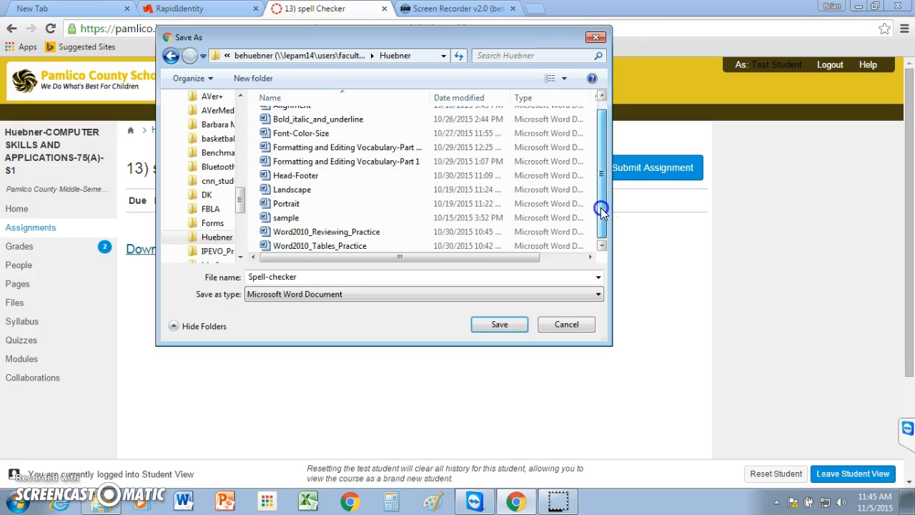
click(499, 326)
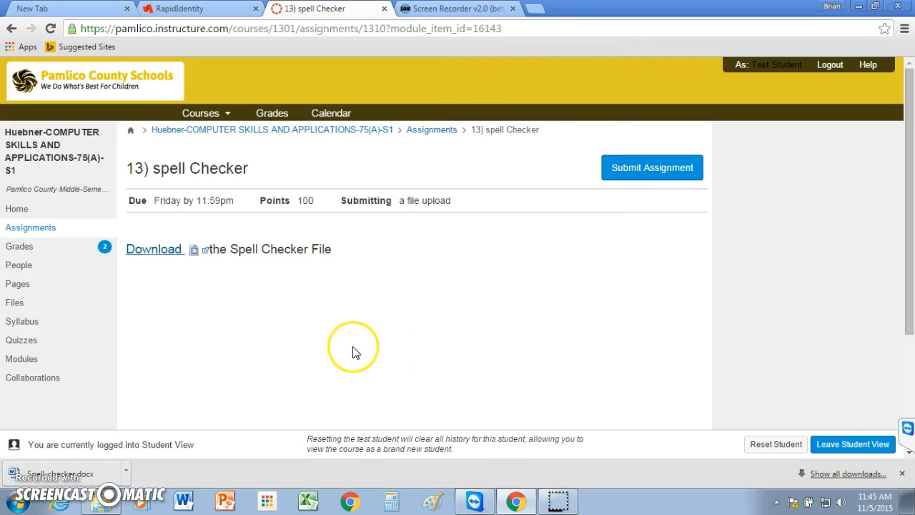
Open the downloaded Spell-checker document and enable editing
click(74, 475)
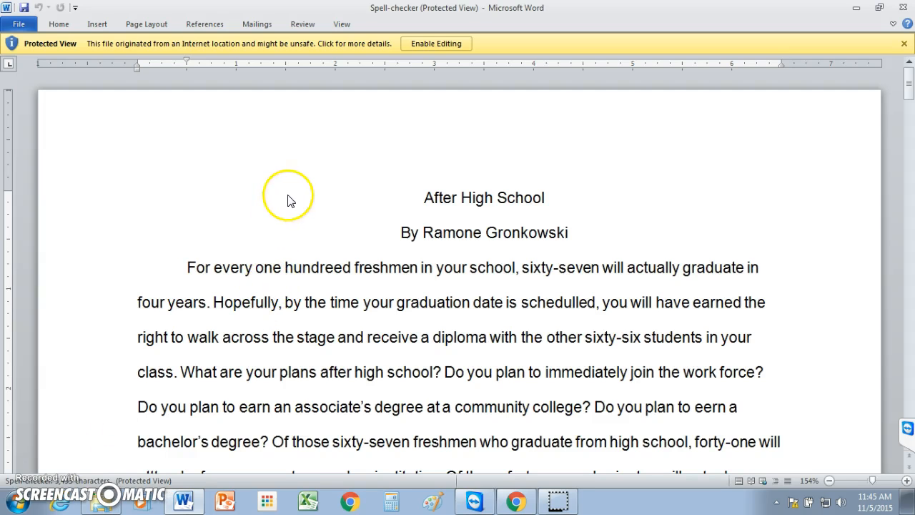
click(424, 43)
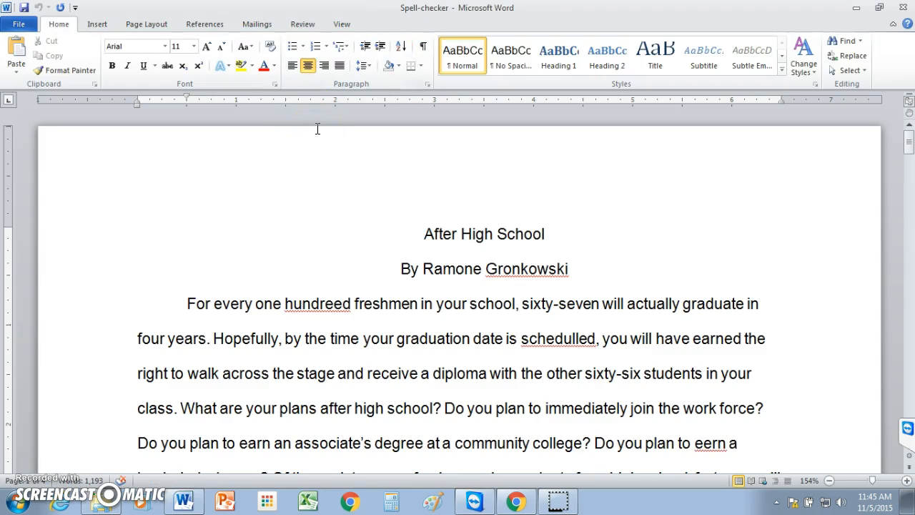
click(308, 128)
click(324, 128)
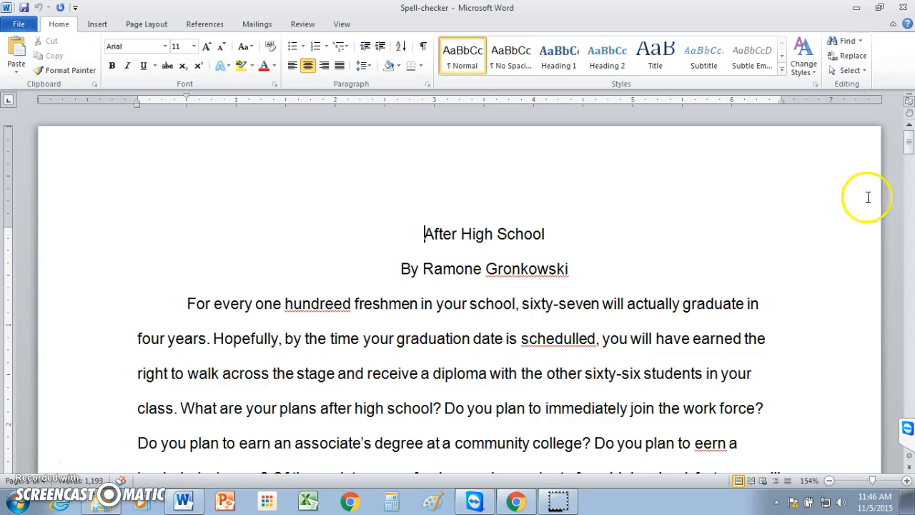
mouse_move(909, 143)
mouse_down()
mouse_move(910, 152)
mouse_move(909, 136)
mouse_up()
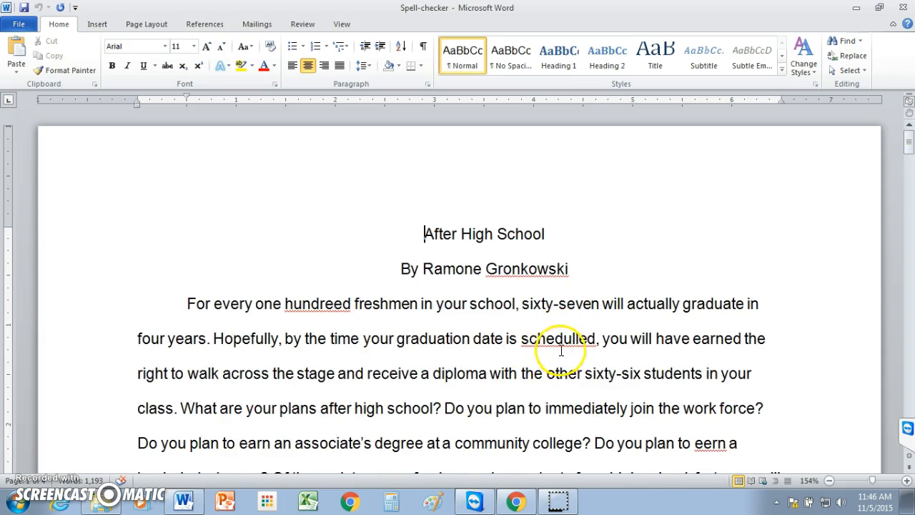
click(402, 311)
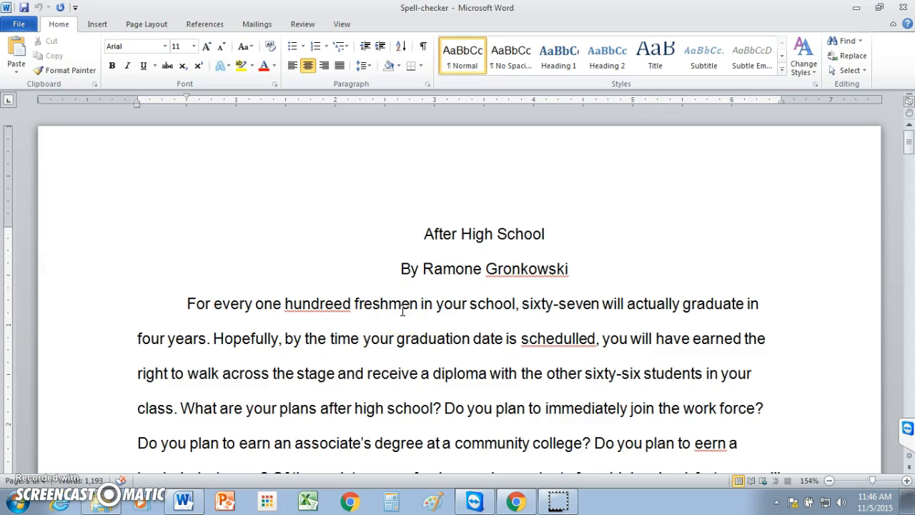
click(351, 247)
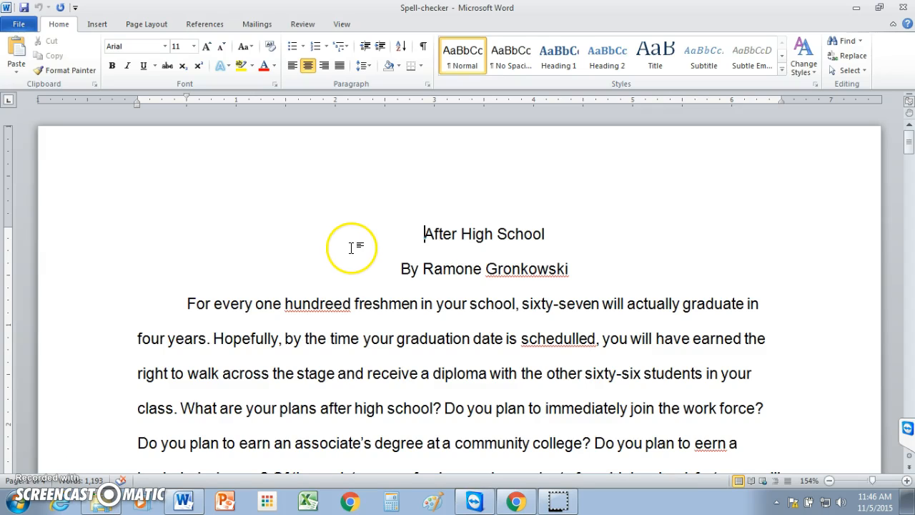
click(57, 26)
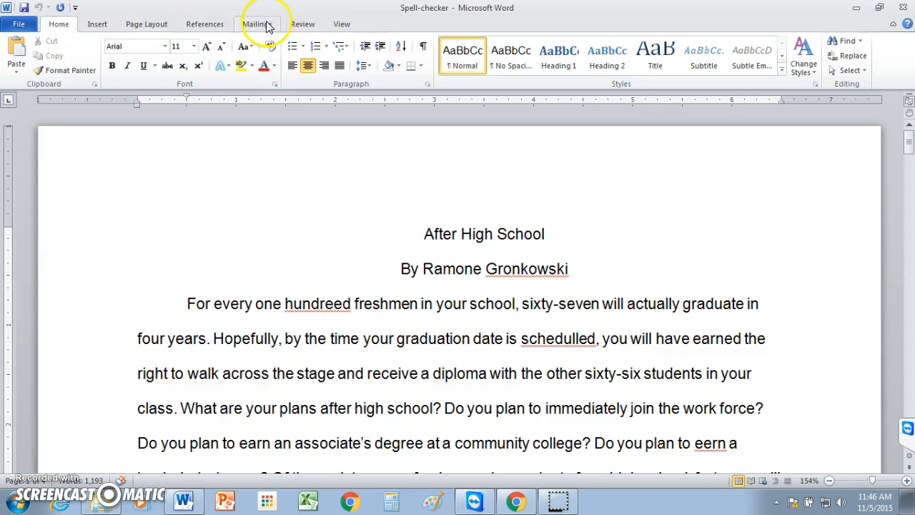
Start the Spelling & Grammar check and add the author's surname to the dictionary
click(303, 26)
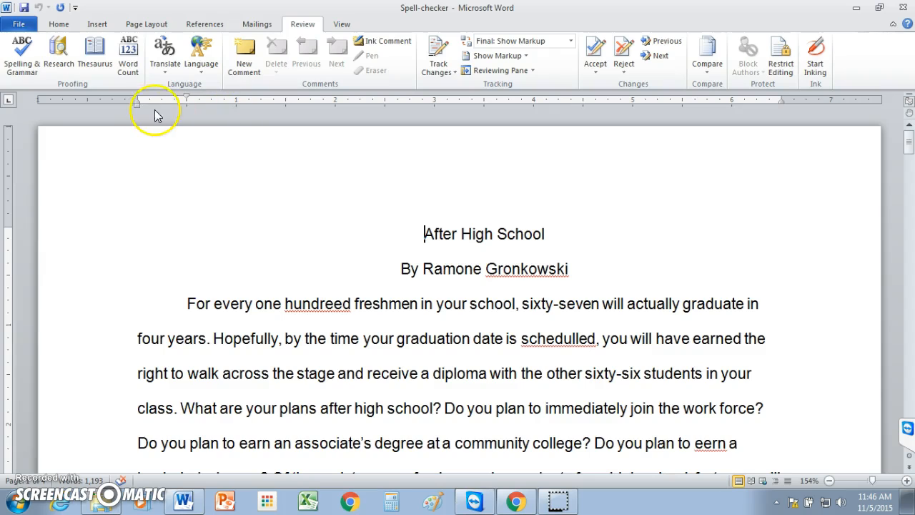
click(20, 54)
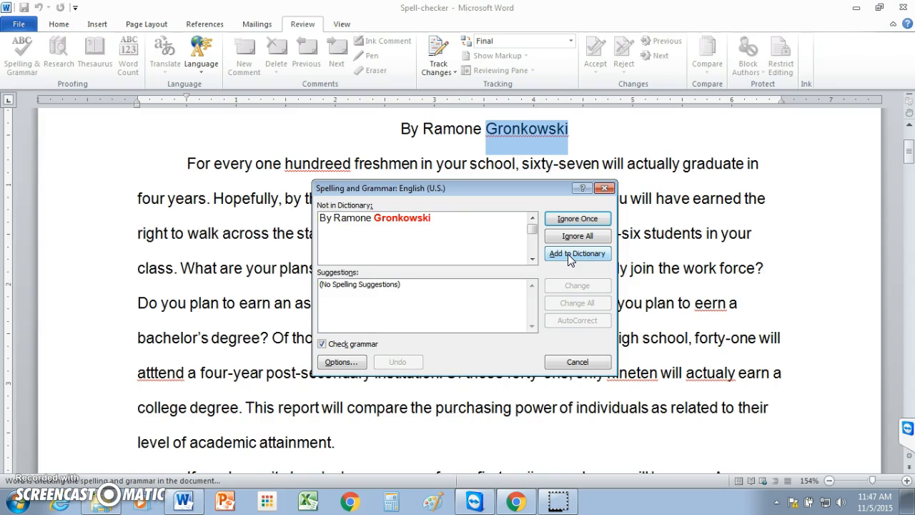
click(411, 218)
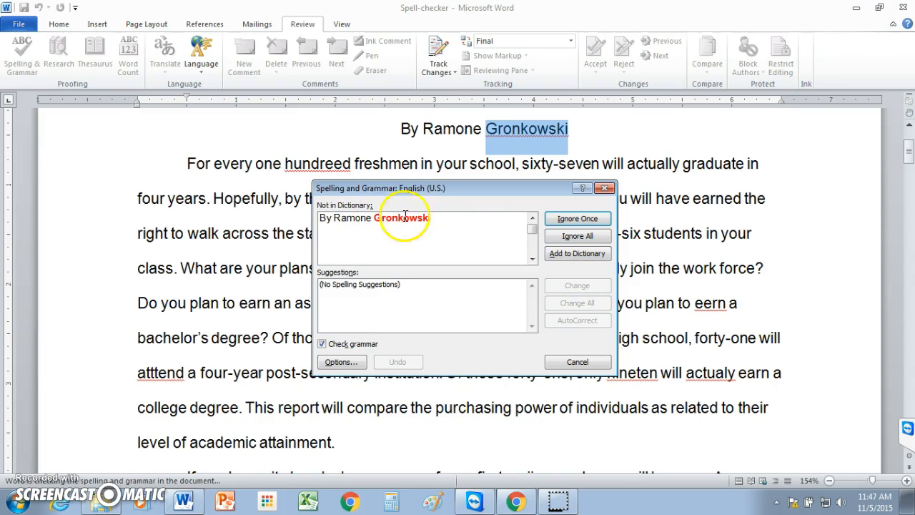
click(576, 253)
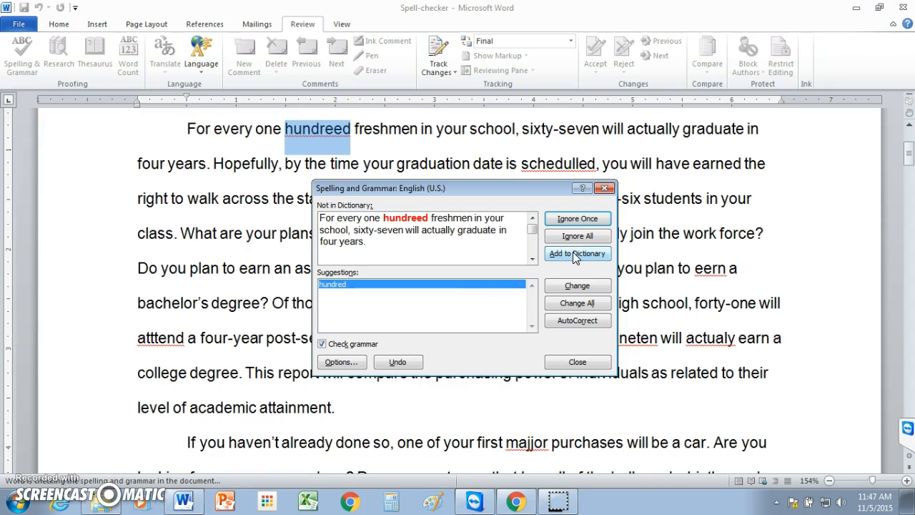
Correct "hundreed" to "hundred" and "schedulled" to "scheduled"
click(319, 221)
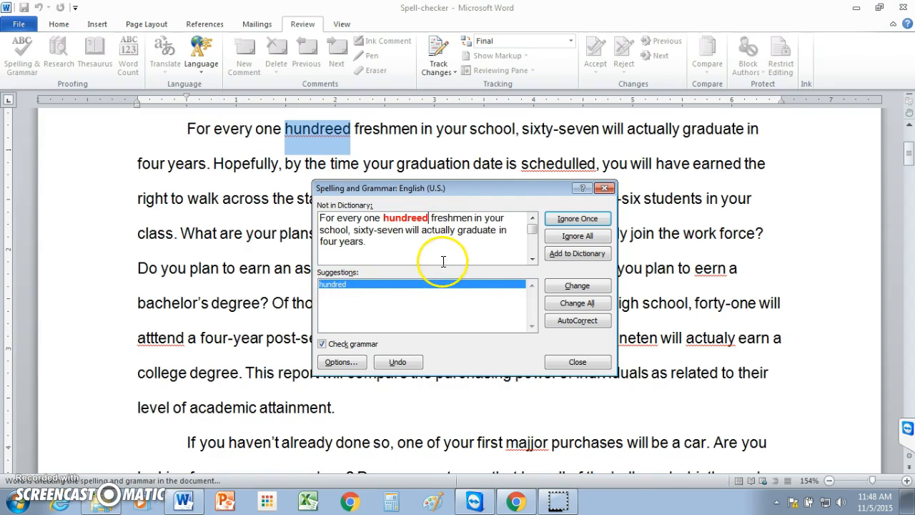
click(573, 286)
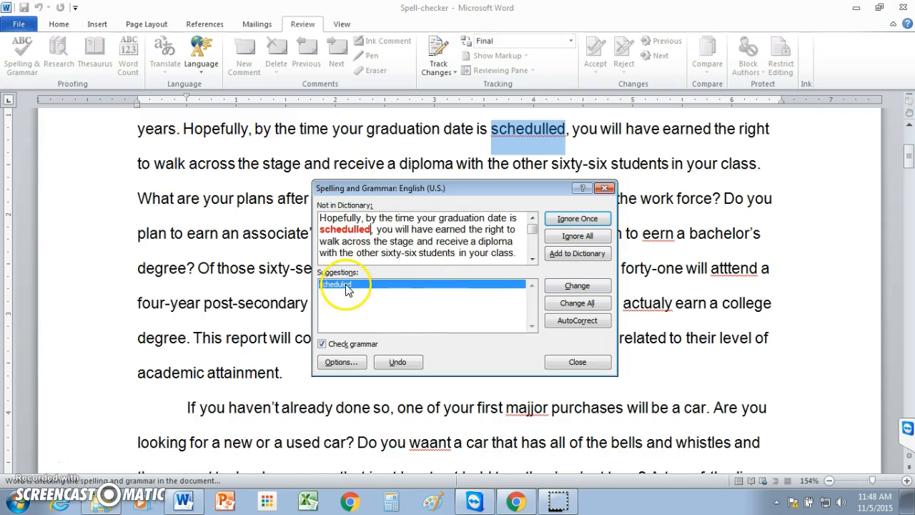
click(574, 287)
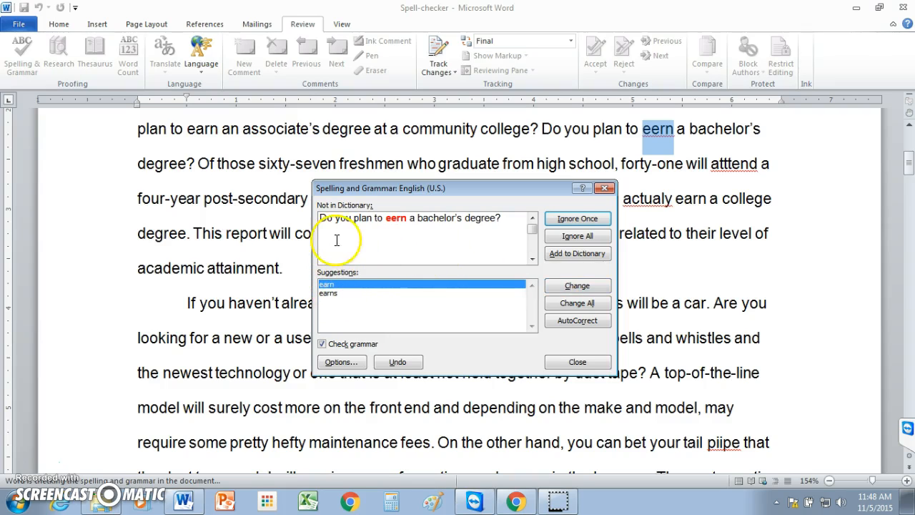
Correct "eern" to "earn" and "atttend" to "attend"
click(407, 218)
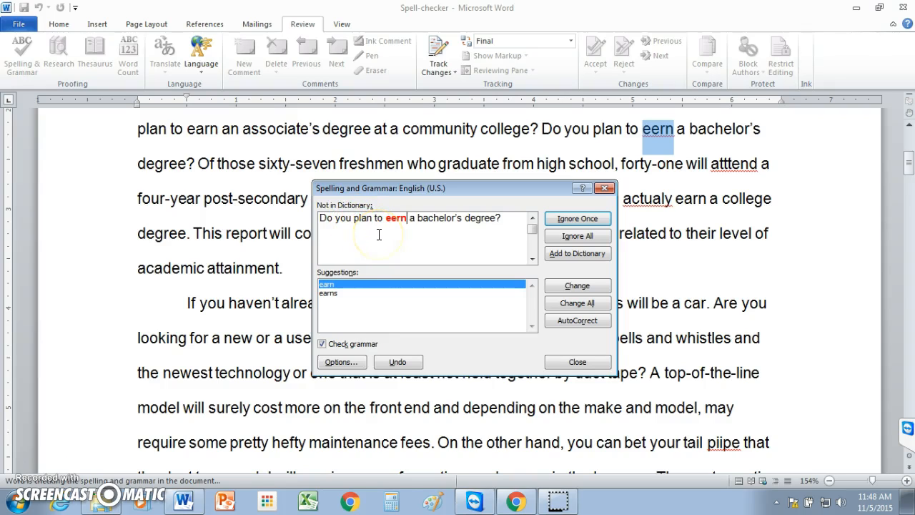
click(331, 285)
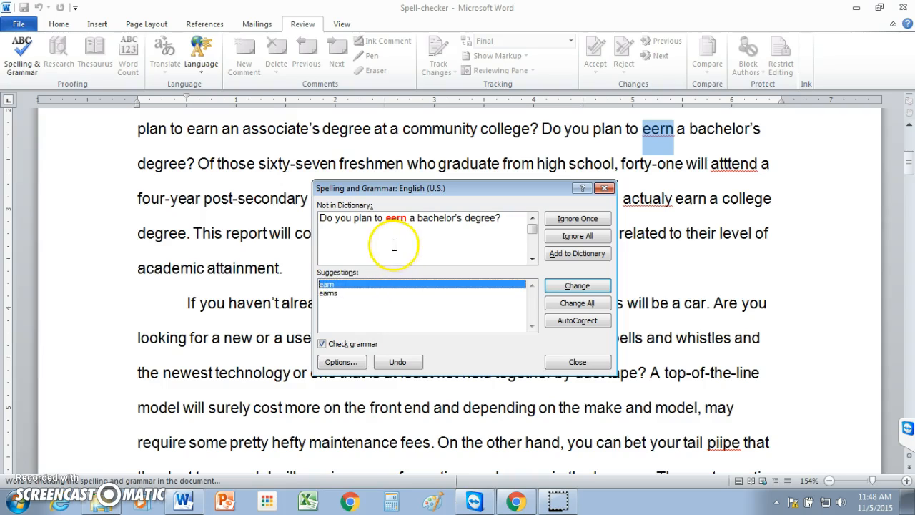
click(576, 287)
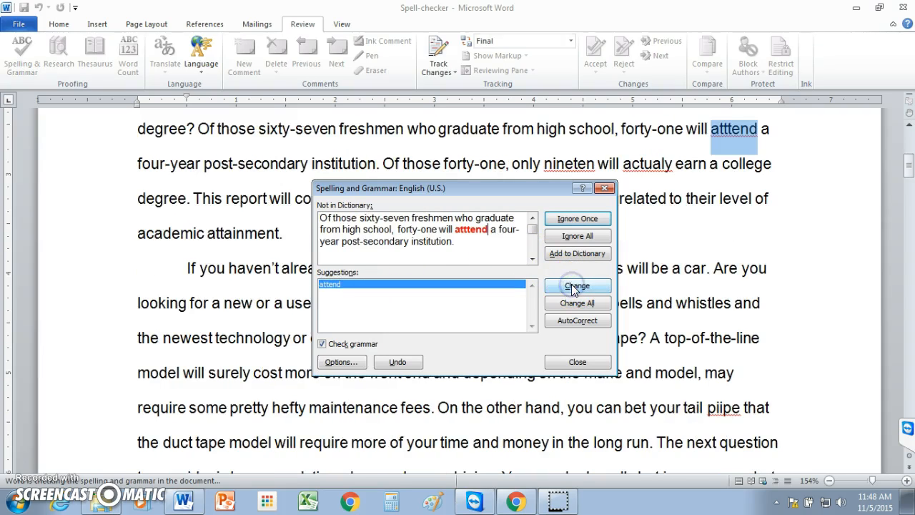
click(476, 247)
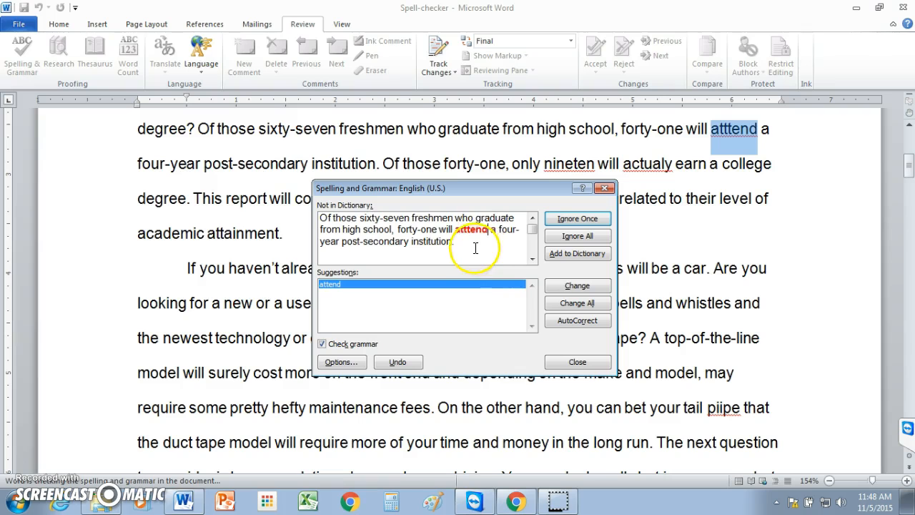
click(569, 287)
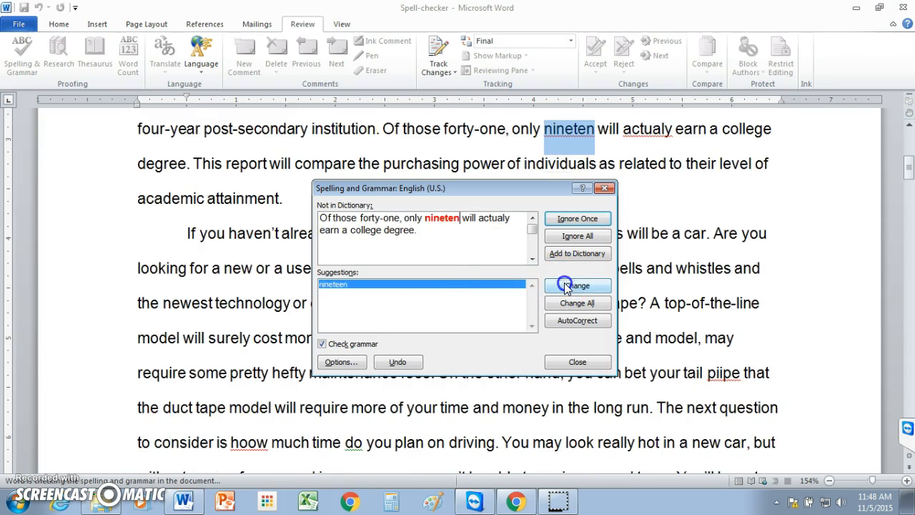
Correct "nineten" to the suggested "nineteen"
click(340, 286)
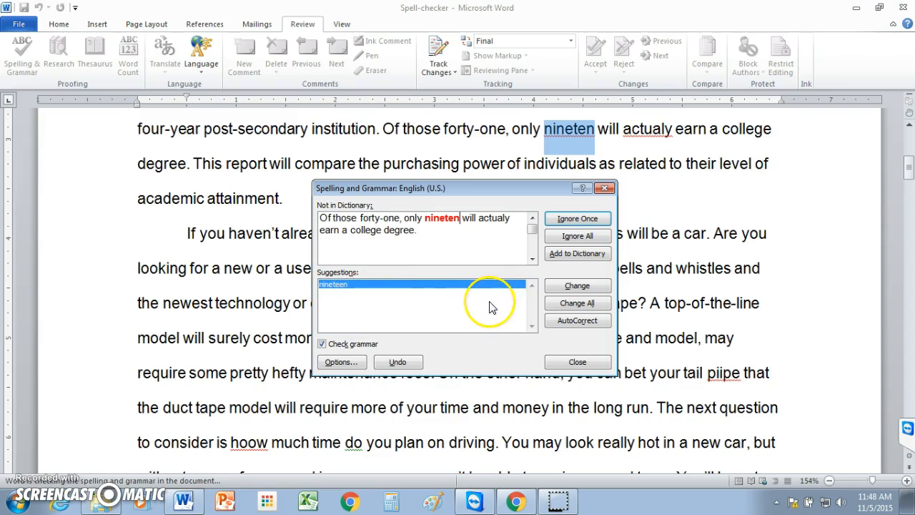
click(565, 287)
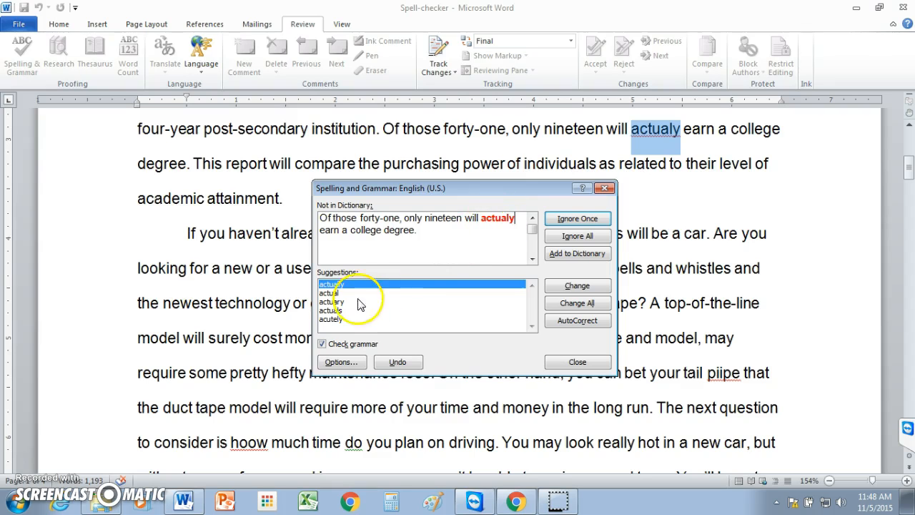
Correct "actualy" to "actually" and "majjor" to "major"
click(333, 285)
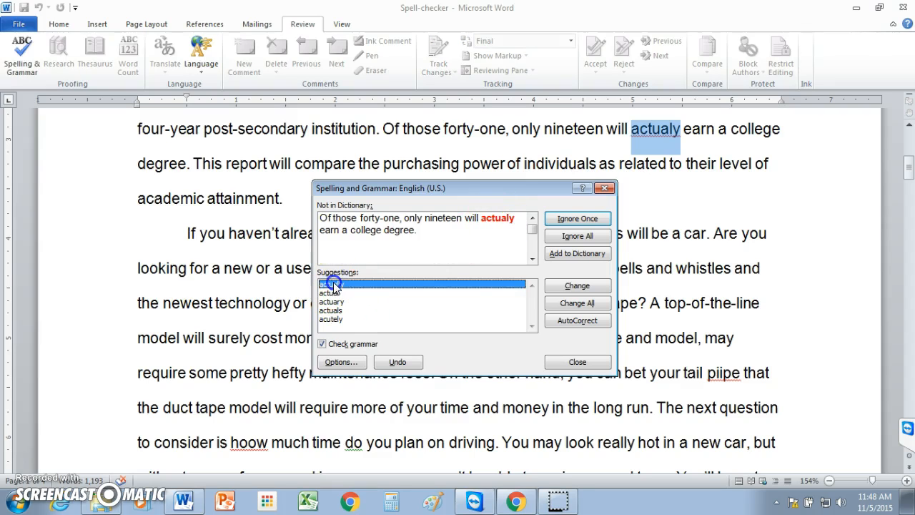
click(568, 286)
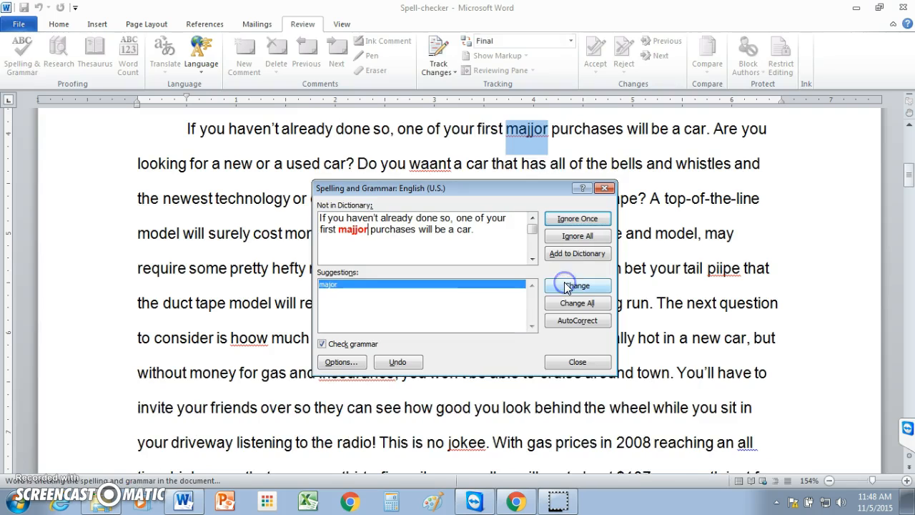
click(572, 288)
click(571, 287)
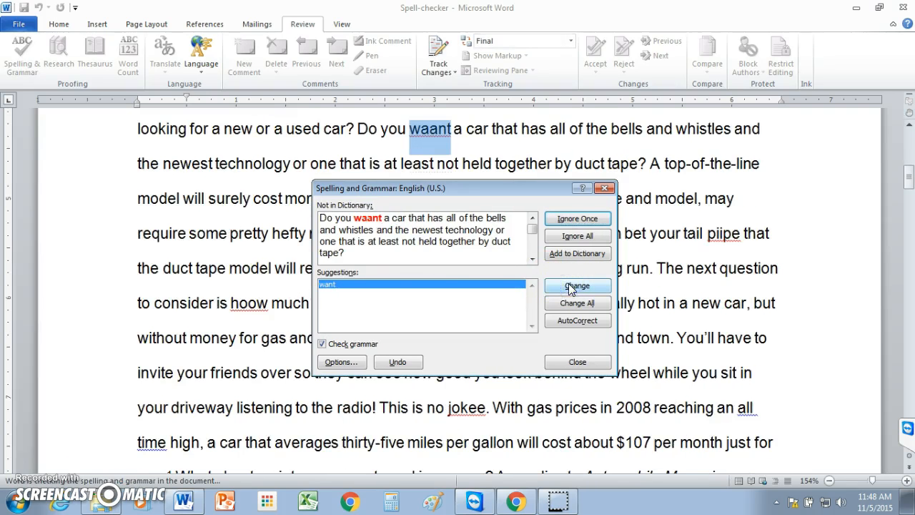
Correct "waant" to "want" and "piipe" to "pipe"
click(559, 287)
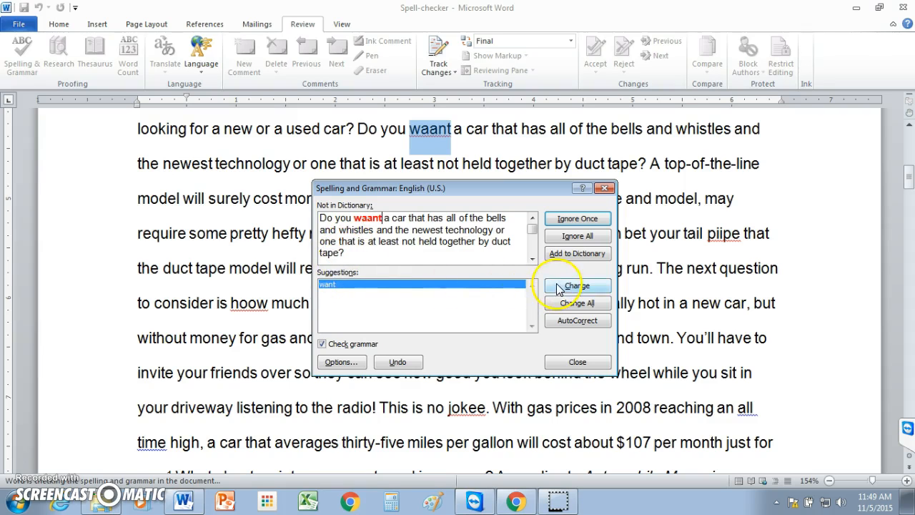
click(559, 288)
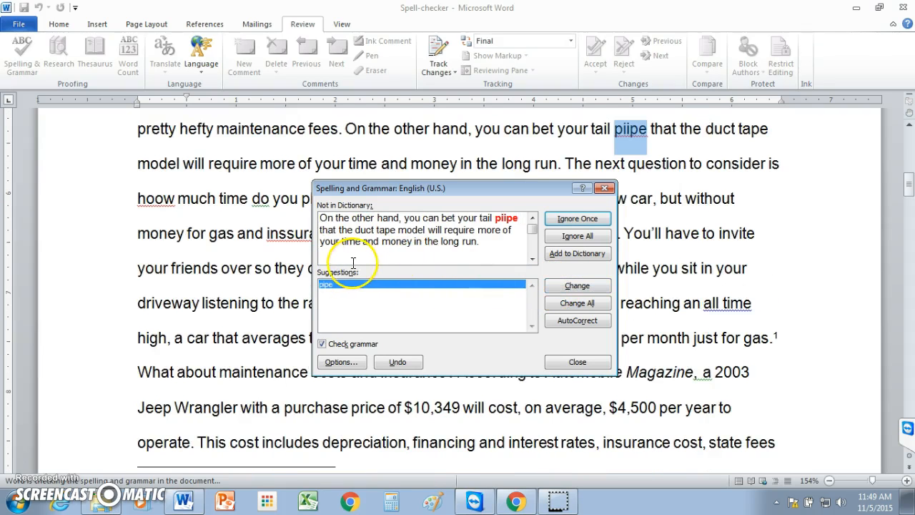
click(563, 288)
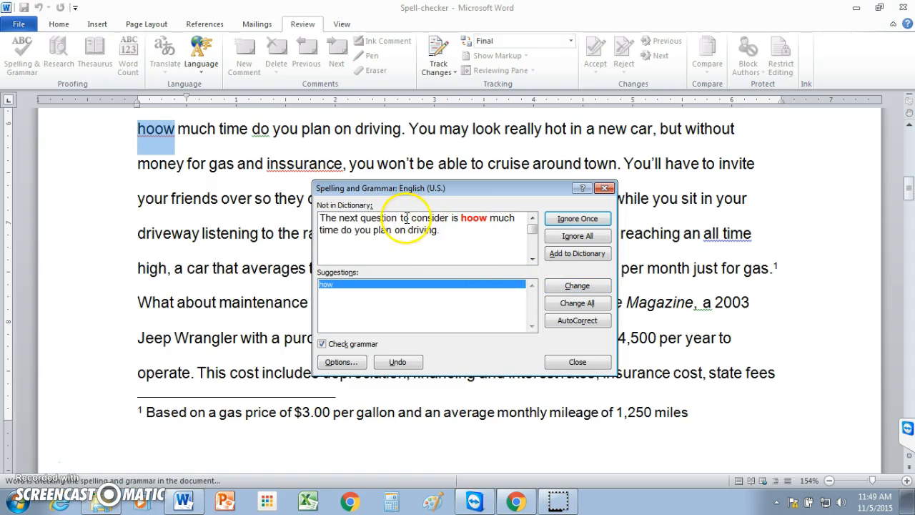
Correct "hoow" to "how" and ignore the word-order grammar rule flagged on "do you"
click(487, 217)
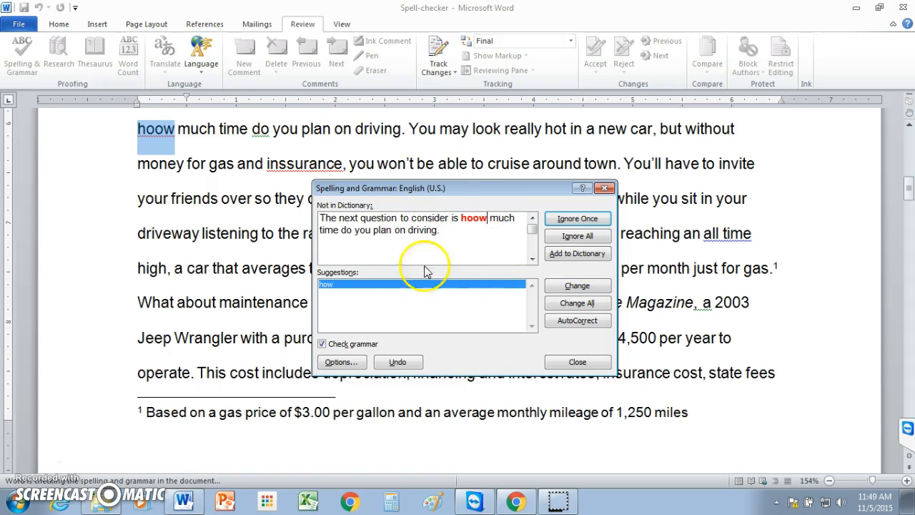
click(568, 287)
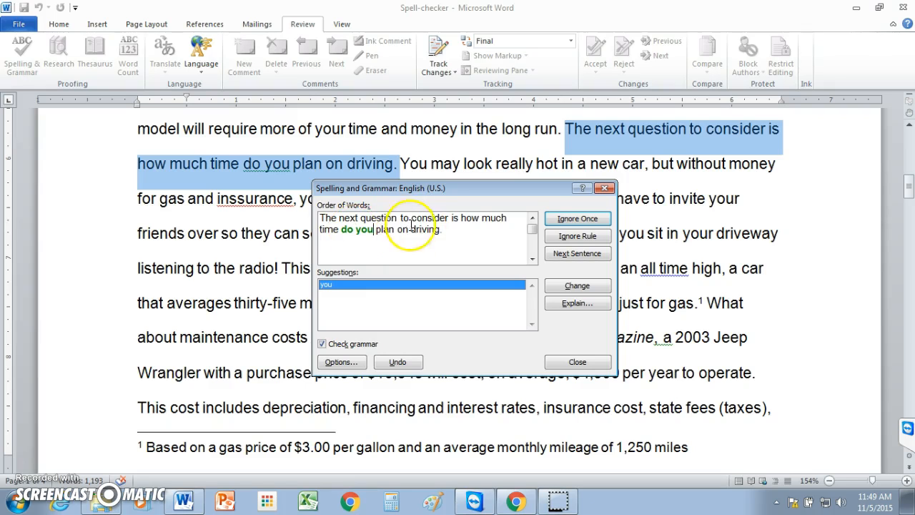
click(562, 238)
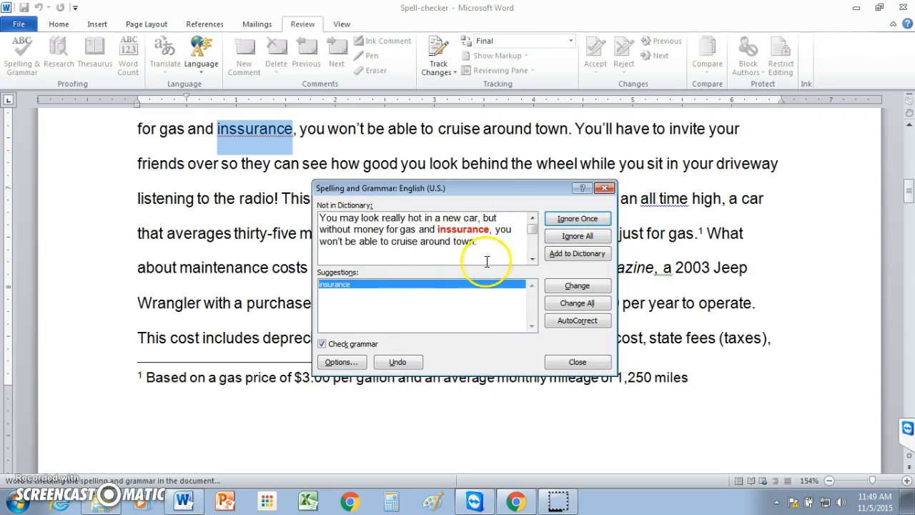
Correct "inssurance" to "insurance" and "jokee" to "joke"
click(556, 286)
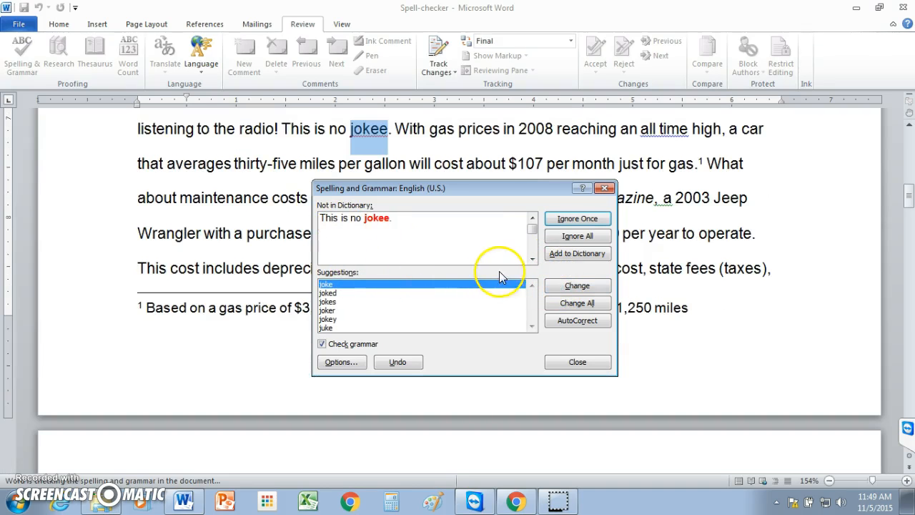
click(336, 224)
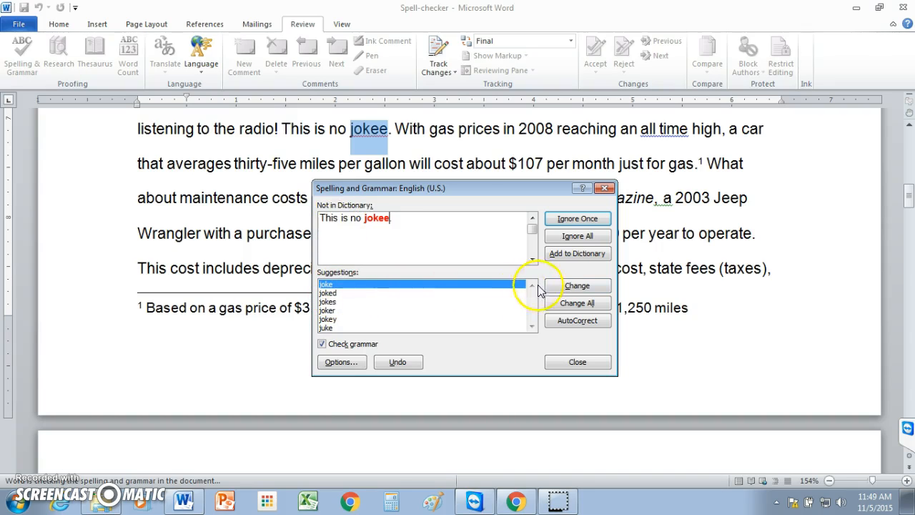
click(561, 286)
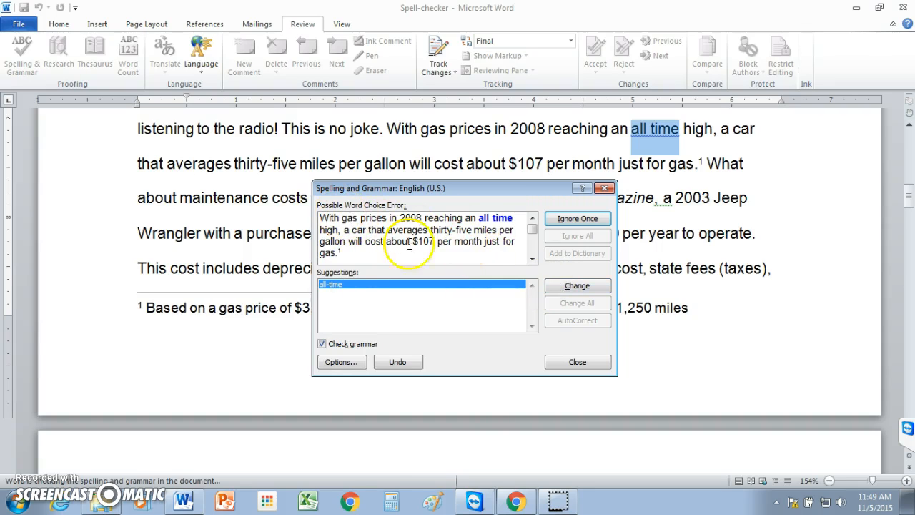
Ignore the "all time" word-choice flag and the extra-space flag in the Automobile Magazine sentence
click(566, 222)
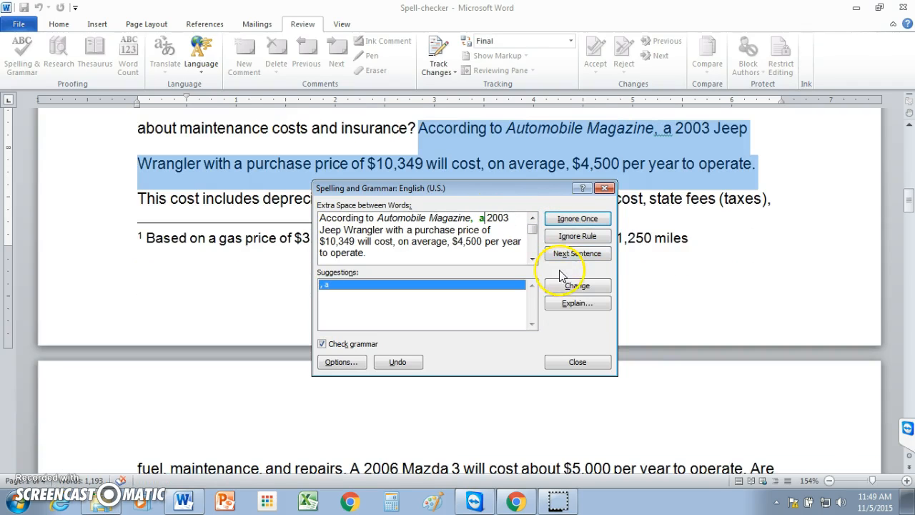
click(562, 220)
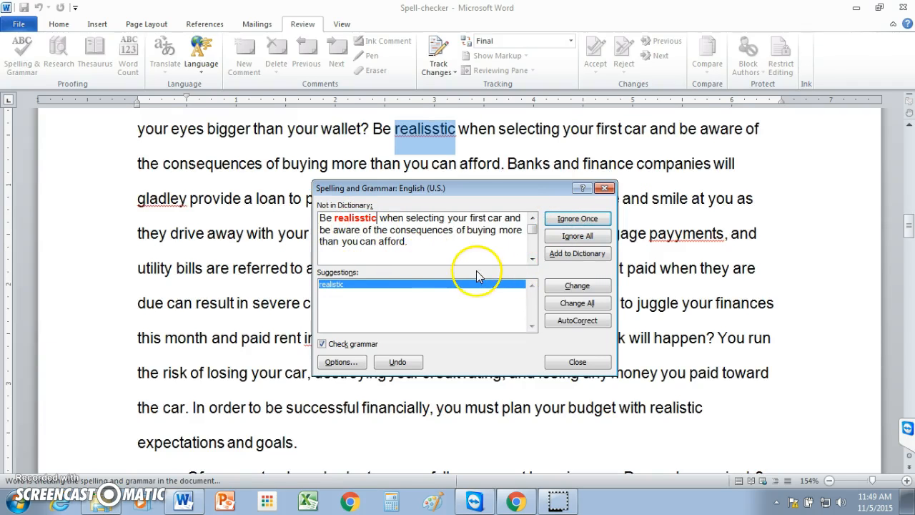
Correct "realisstic" to "realistic" and "gladley" to "gladly"
click(571, 287)
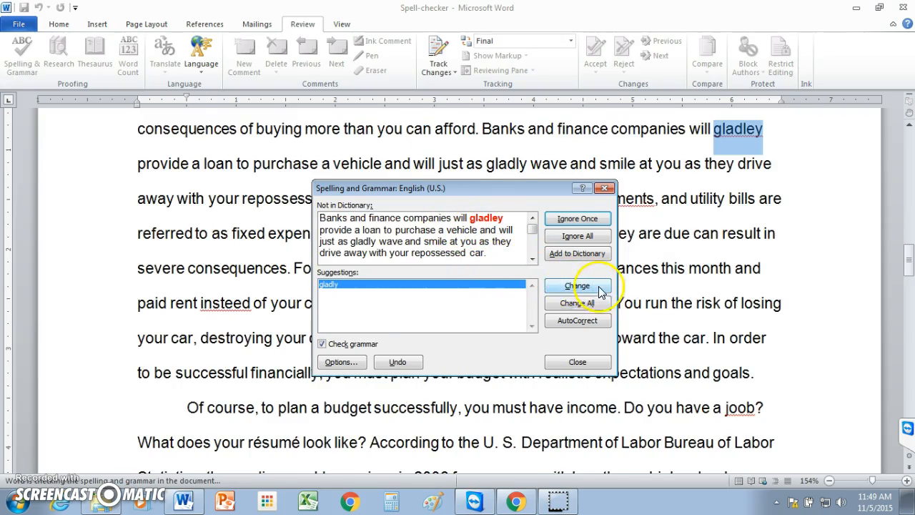
click(567, 287)
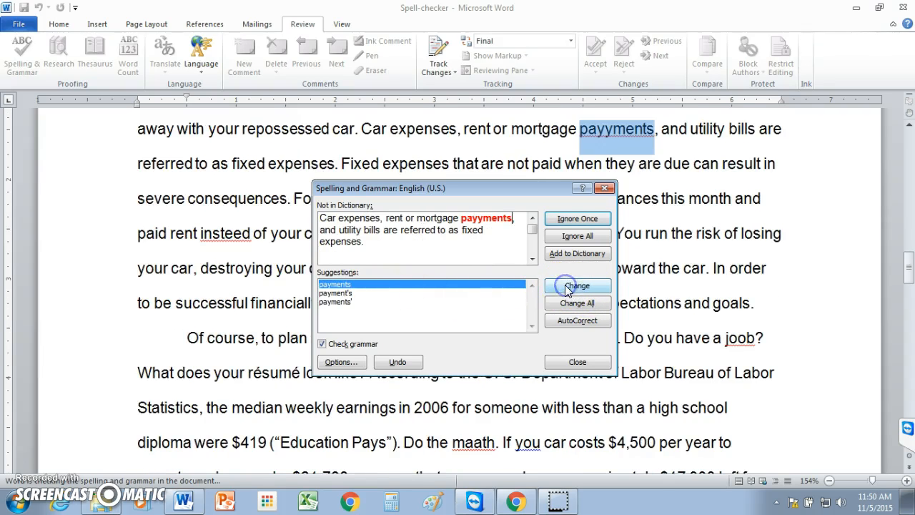
Correct "payyments" to "payments" and "insteed" to "instead"
click(393, 285)
click(576, 290)
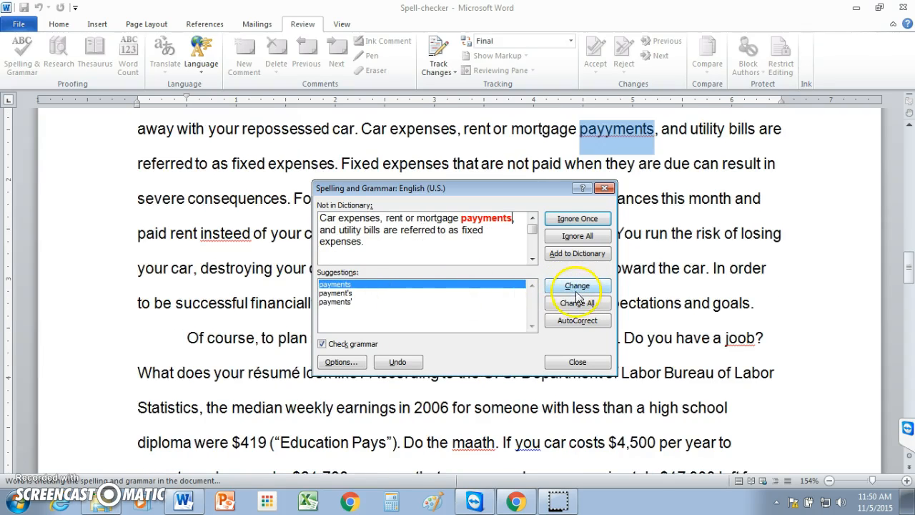
click(578, 289)
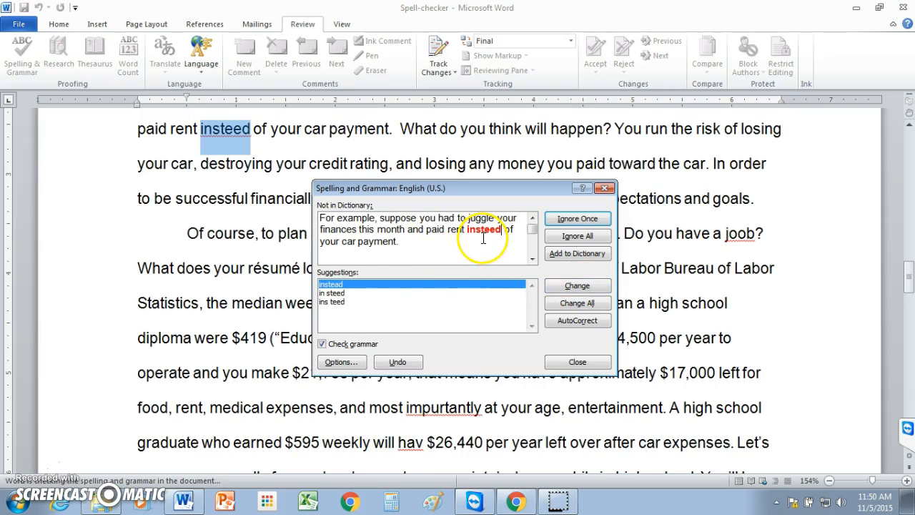
click(569, 292)
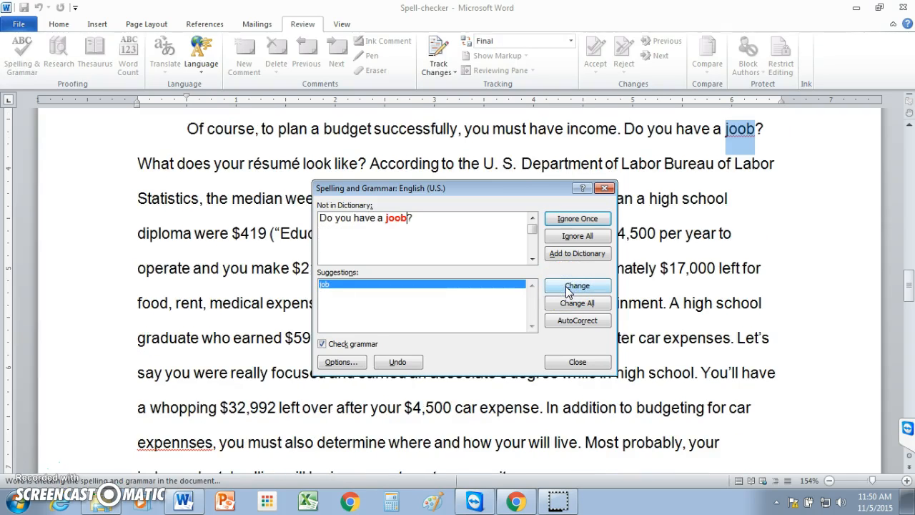
Correct "joob" to "job" and "maath" to "math"
click(569, 291)
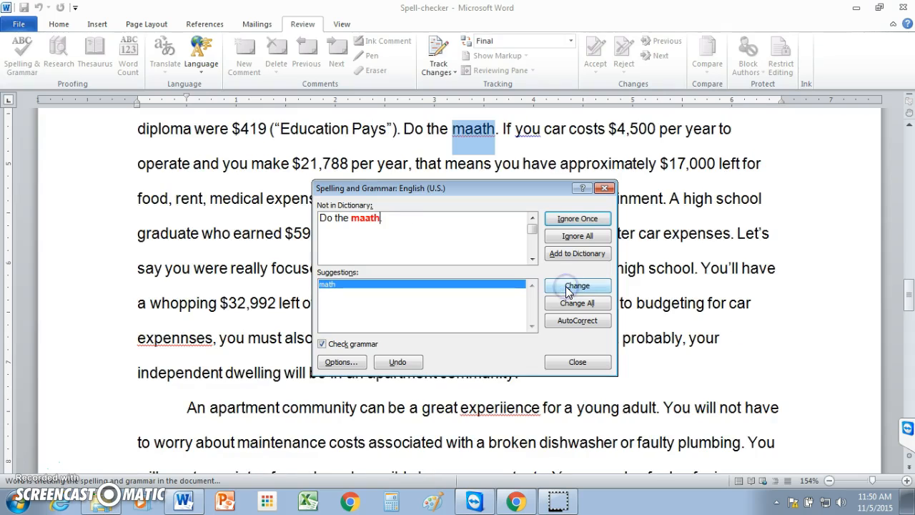
click(569, 292)
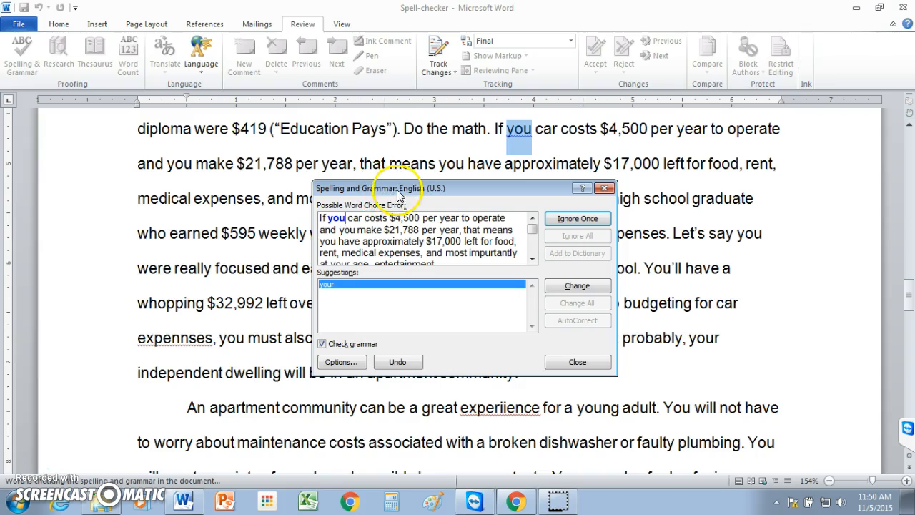
Ignore the "you" word-choice flag and correct "impurtantly" to "importantly"
click(564, 219)
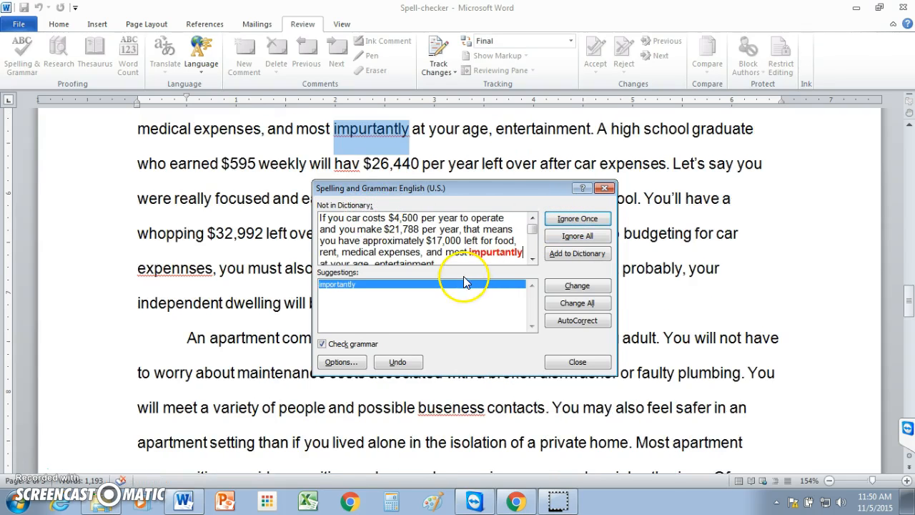
click(562, 290)
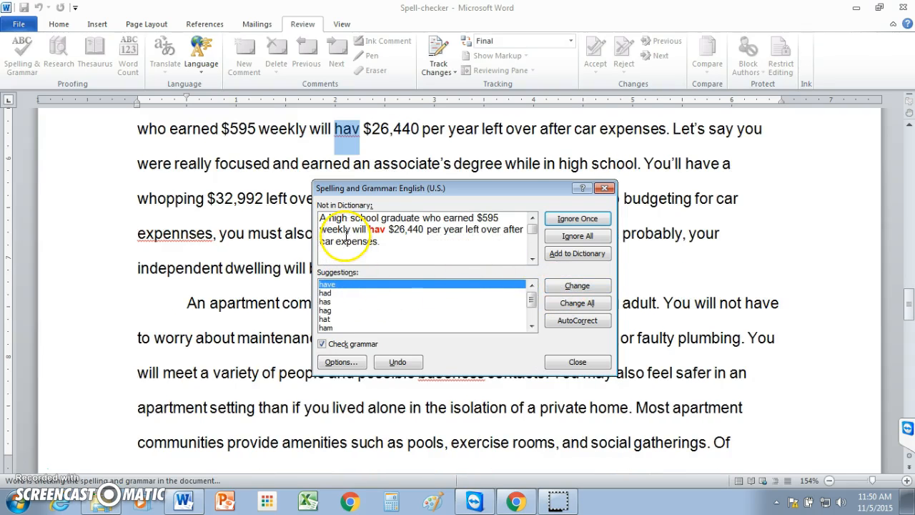
Correct "hav" to "have" and "expennses" to "expenses"
click(567, 287)
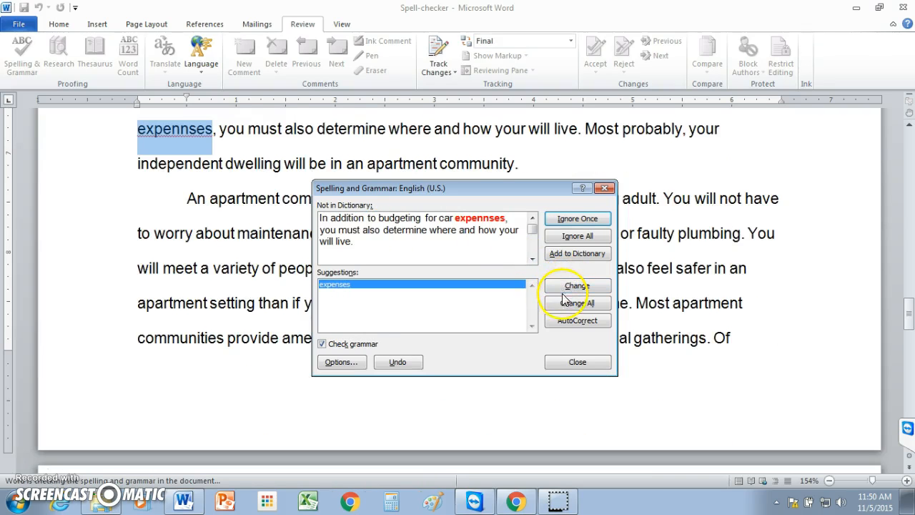
click(565, 288)
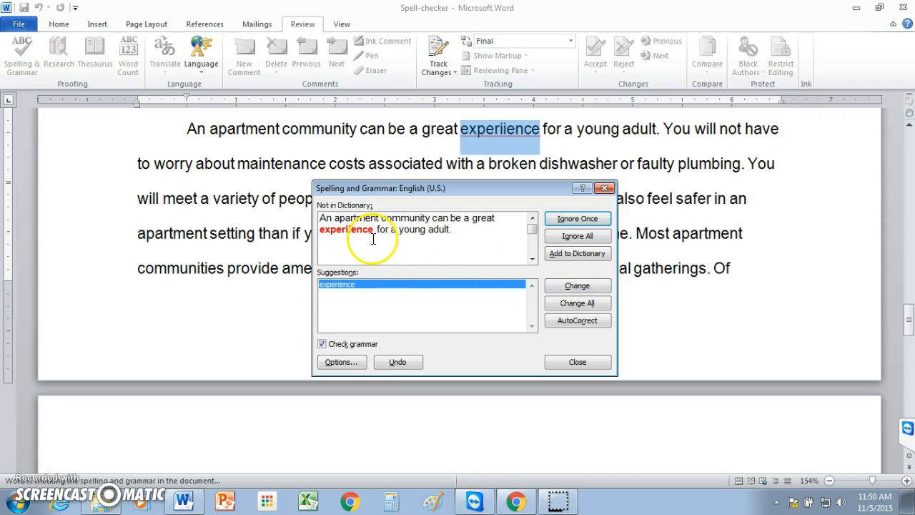
Correct "experiience" to "experience" and "buseness" to "business"
click(557, 287)
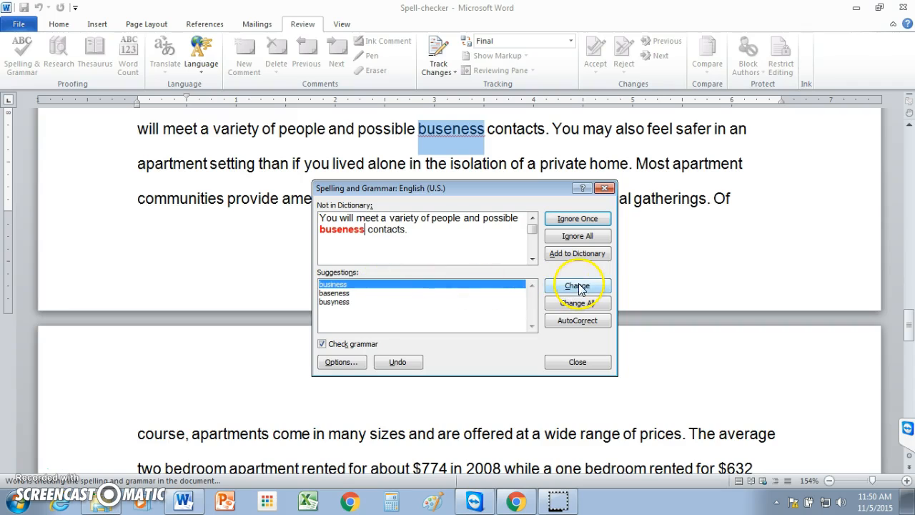
click(577, 286)
click(561, 287)
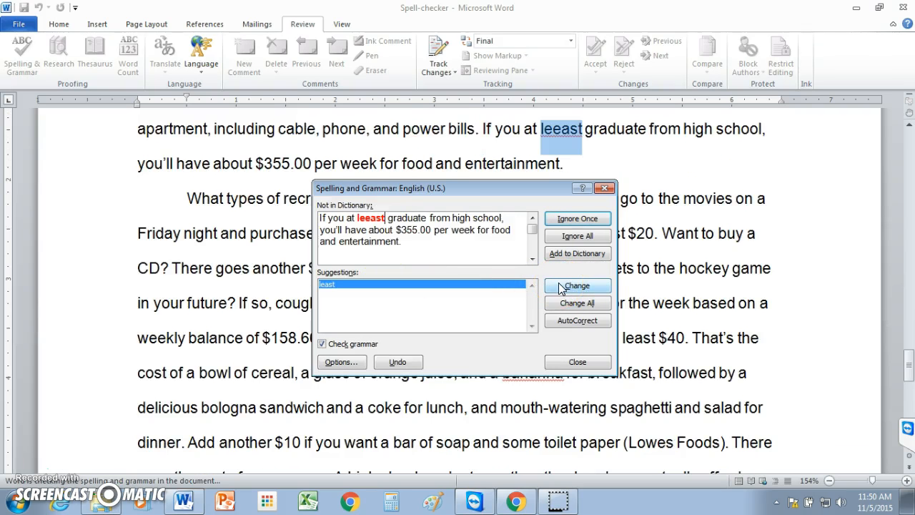
Correct "leeast" to "least" and "bananna" to "banana"
click(561, 287)
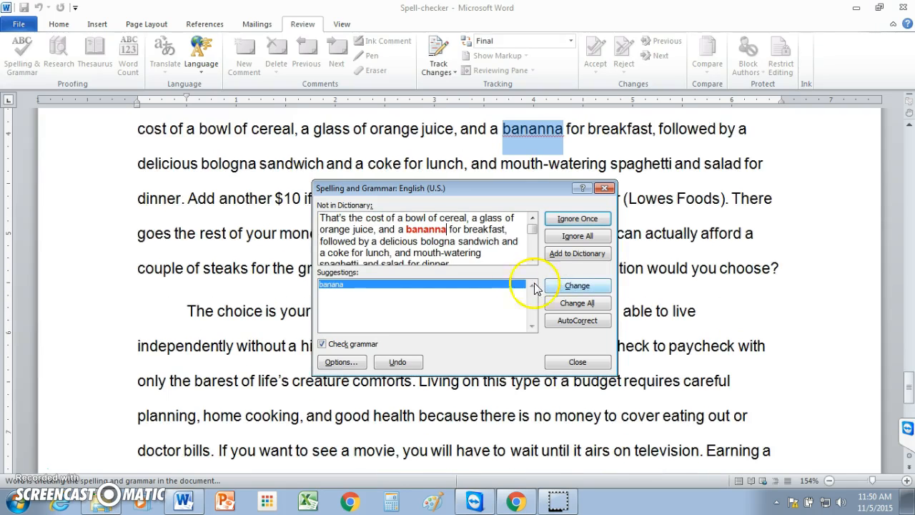
click(562, 287)
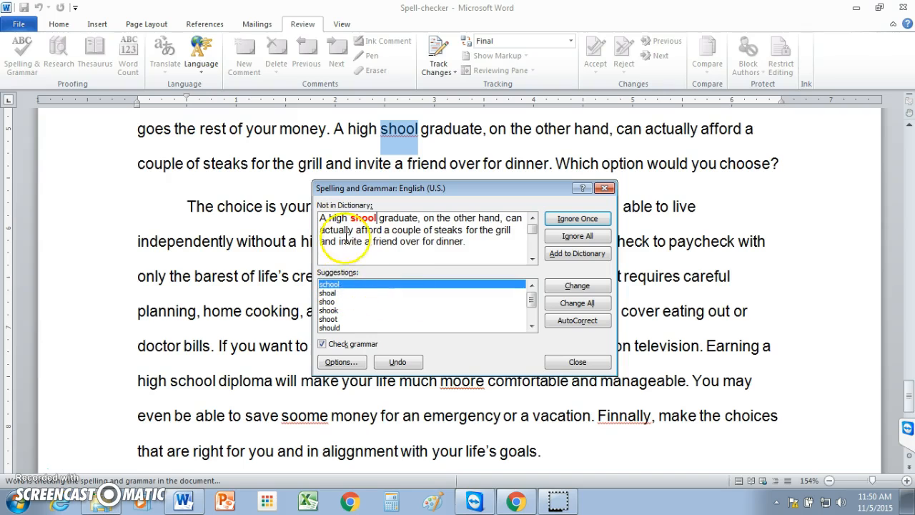
Correct "shool" to "school" and "moore" to the suggestion "more"
click(562, 288)
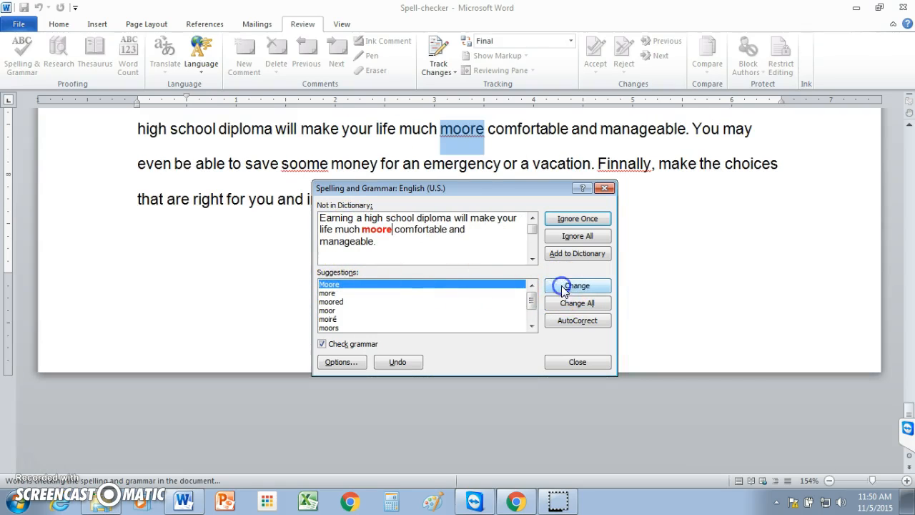
click(328, 294)
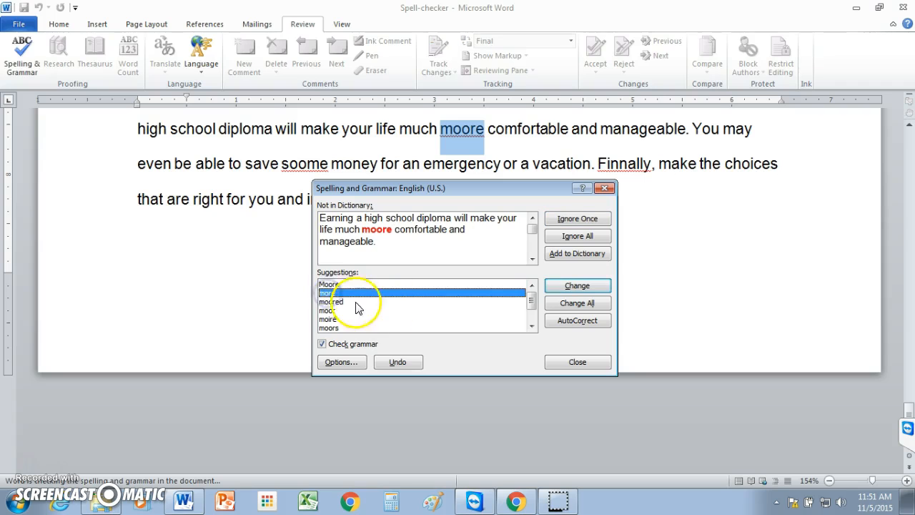
click(576, 287)
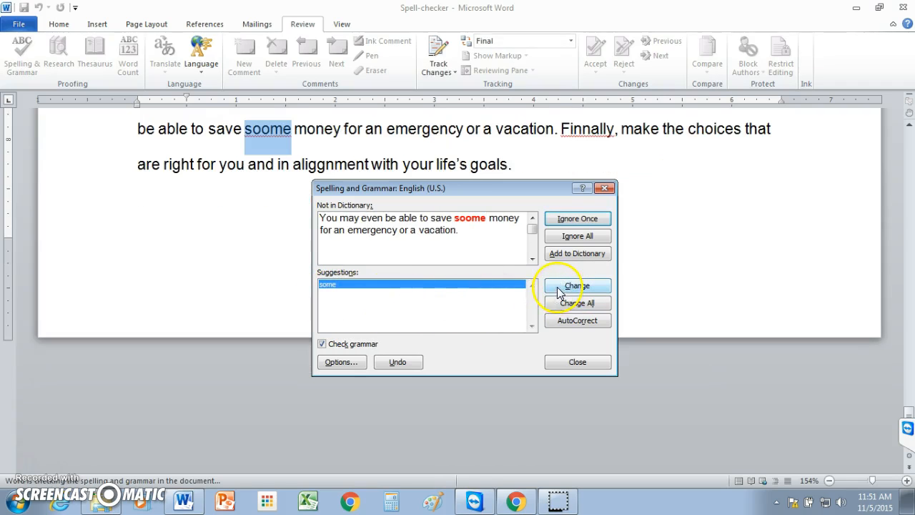
Correct "soome" to "some" and "Finnally" to "Finally", then dismiss the completed spelling check
click(561, 288)
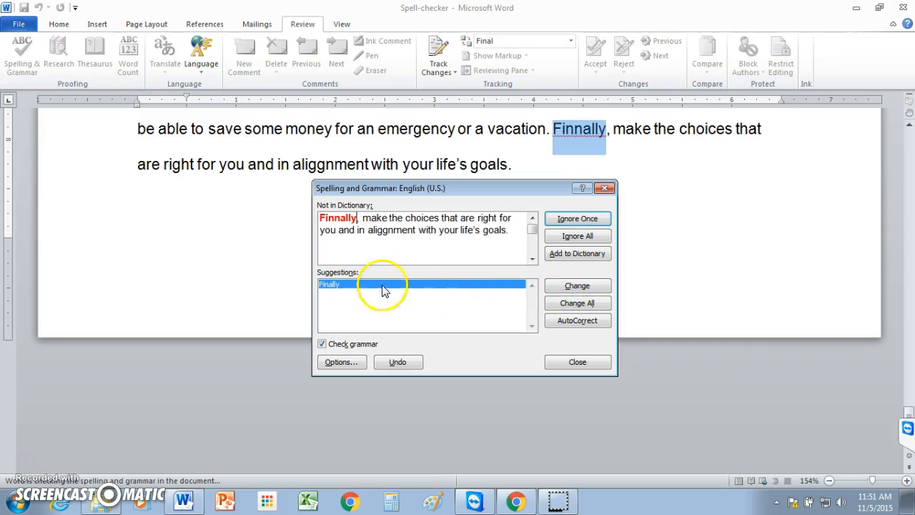
click(556, 286)
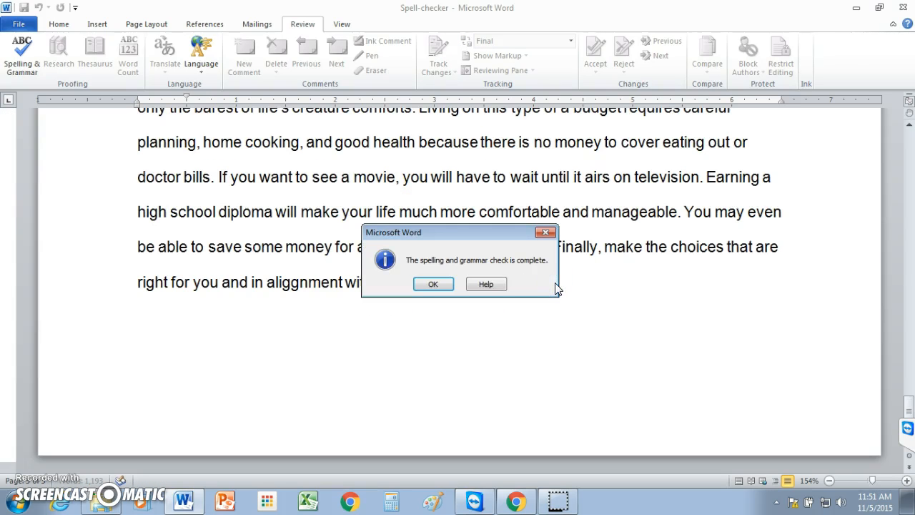
click(436, 285)
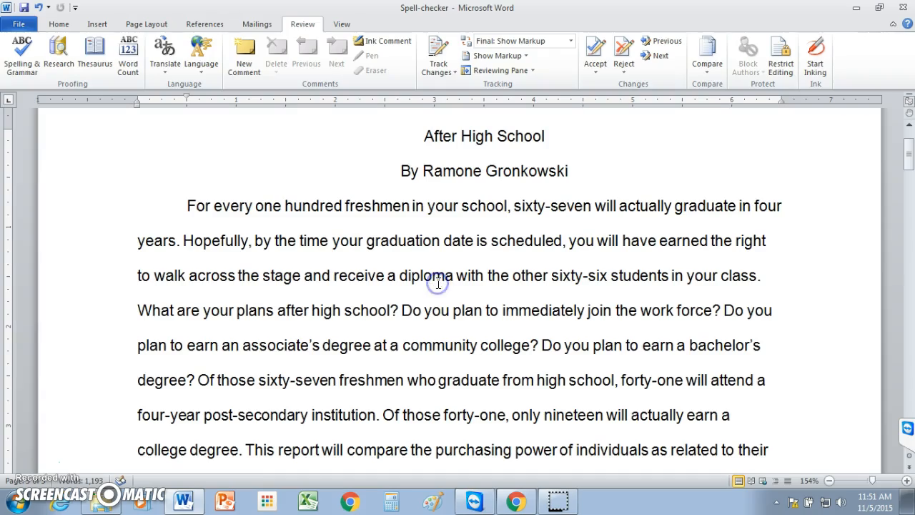
Close the Spell-checker document, saving the changes
drag(906, 172, 908, 136)
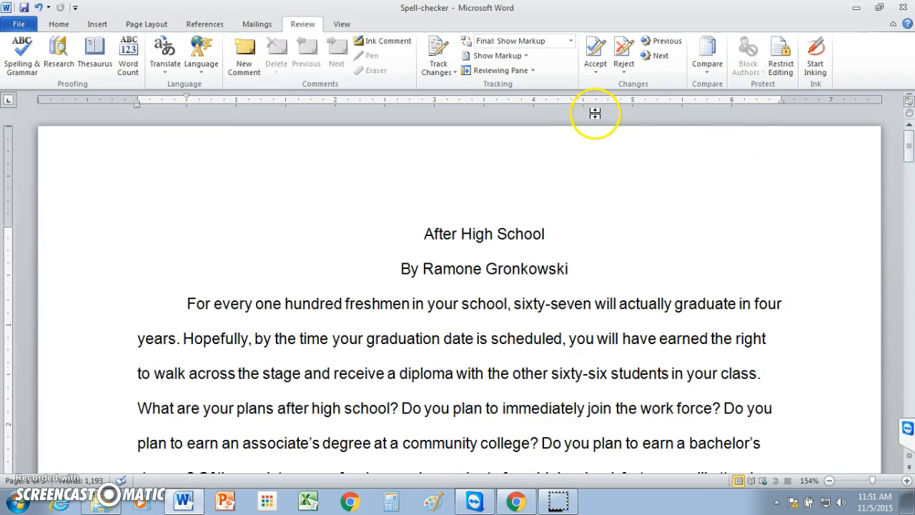
click(904, 10)
click(656, 188)
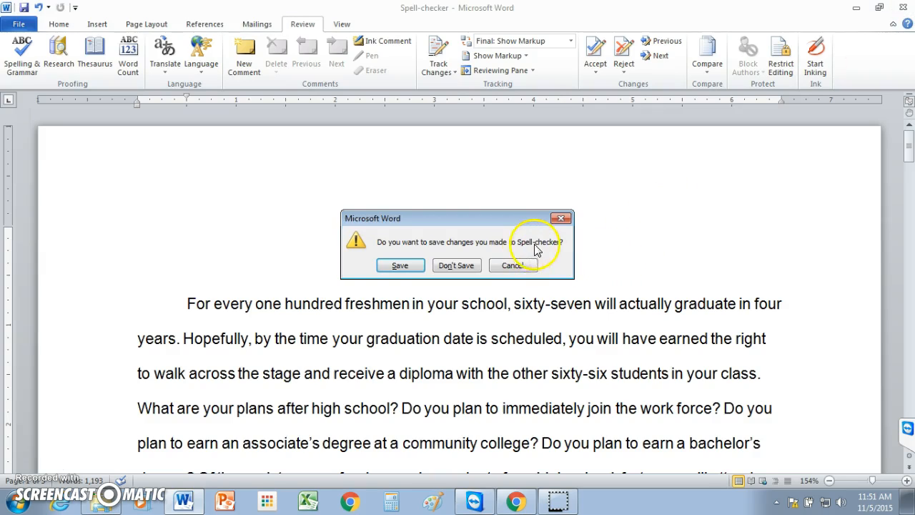
click(400, 265)
Switch to the browser and start submitting the 13) spell Checker assignment
key(alt+Tab)
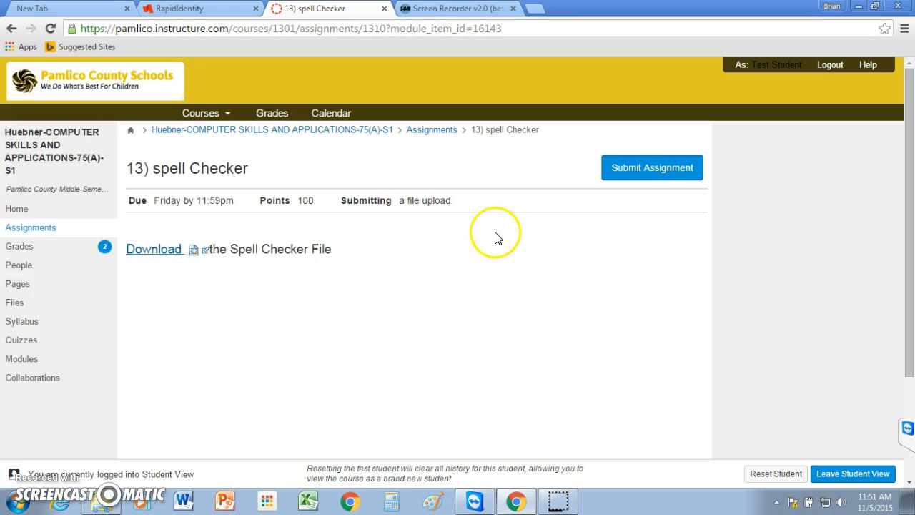
click(639, 170)
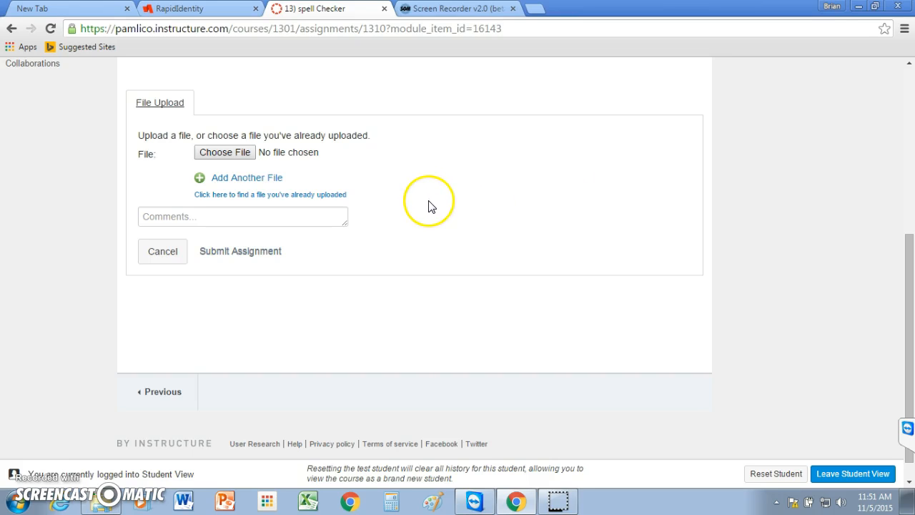
Choose the Spell-checker file from the personal network drive folder as the upload file
click(224, 155)
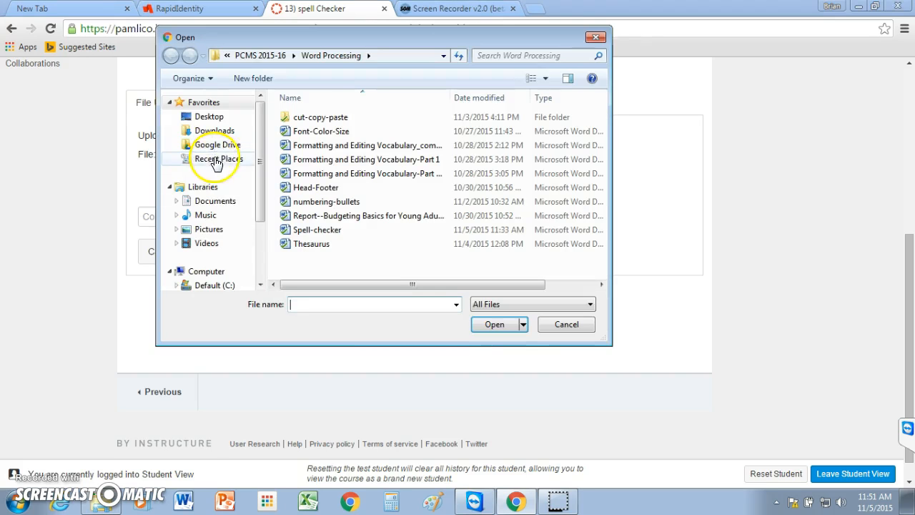
click(258, 164)
drag(258, 164, 250, 219)
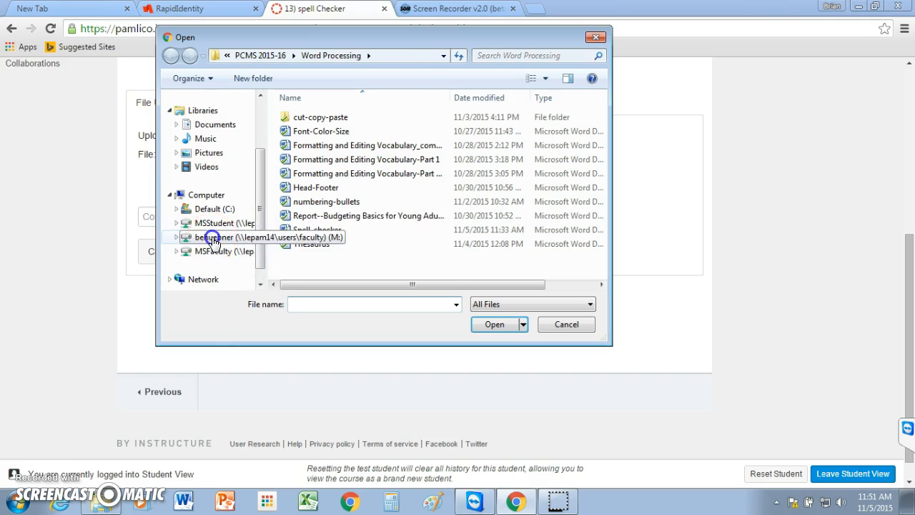
click(214, 240)
drag(600, 126, 608, 202)
click(324, 194)
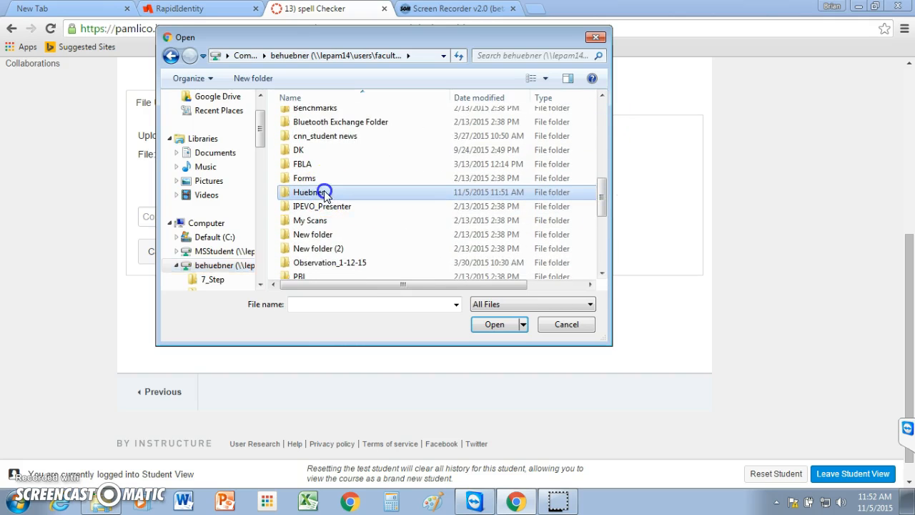
double_click(324, 191)
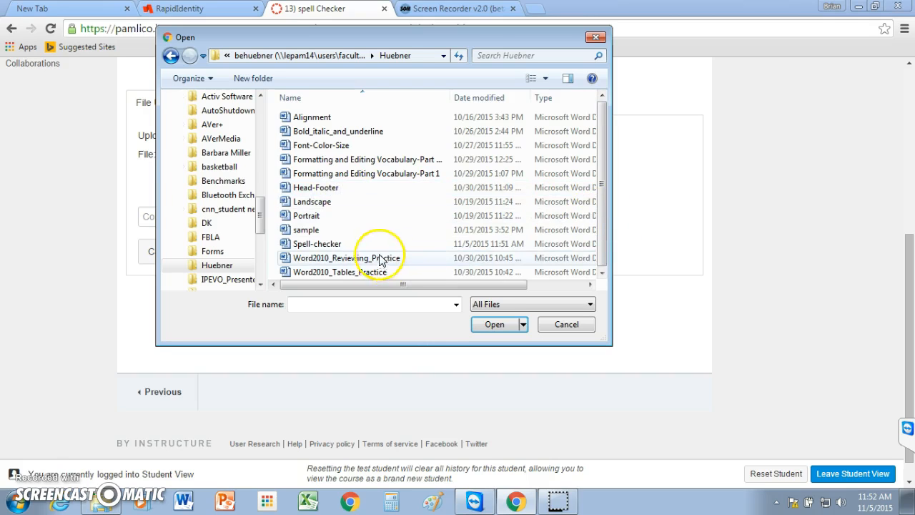
double_click(303, 243)
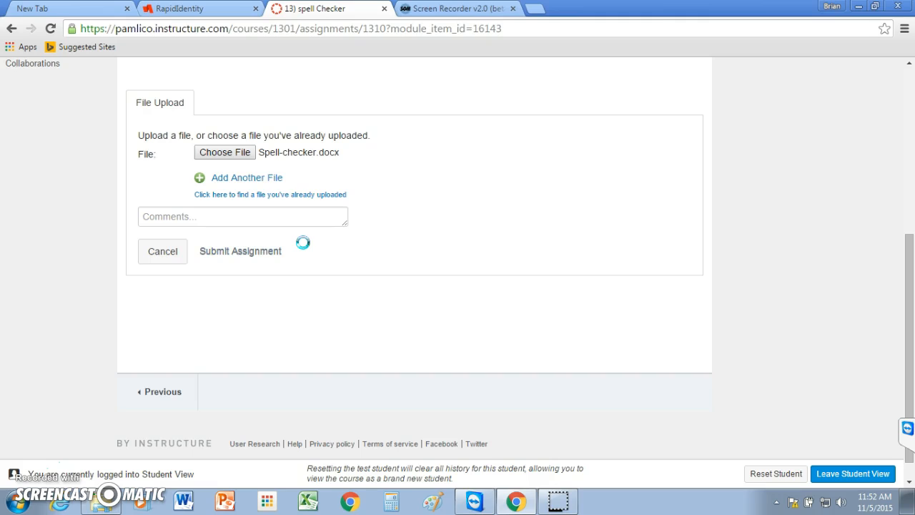
Submit the assignment with the attached Spell-checker.docx file
click(272, 161)
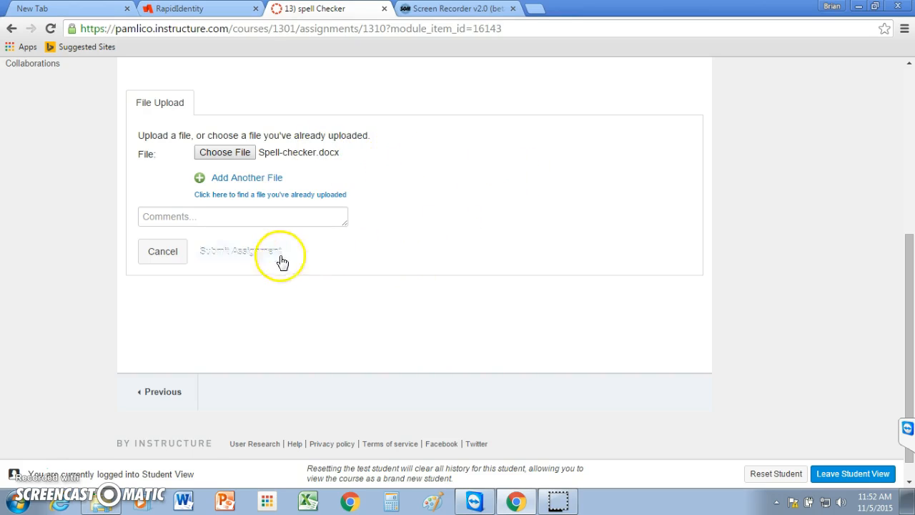
click(237, 258)
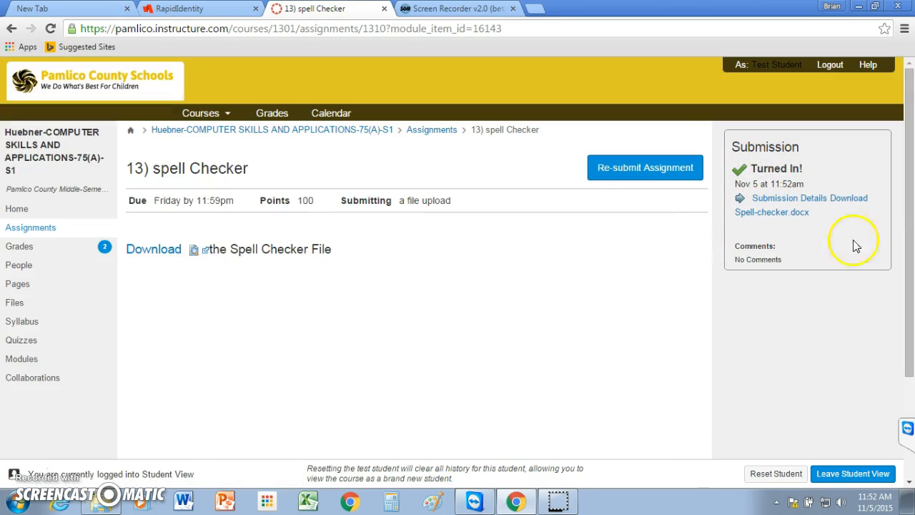
drag(907, 241, 911, 204)
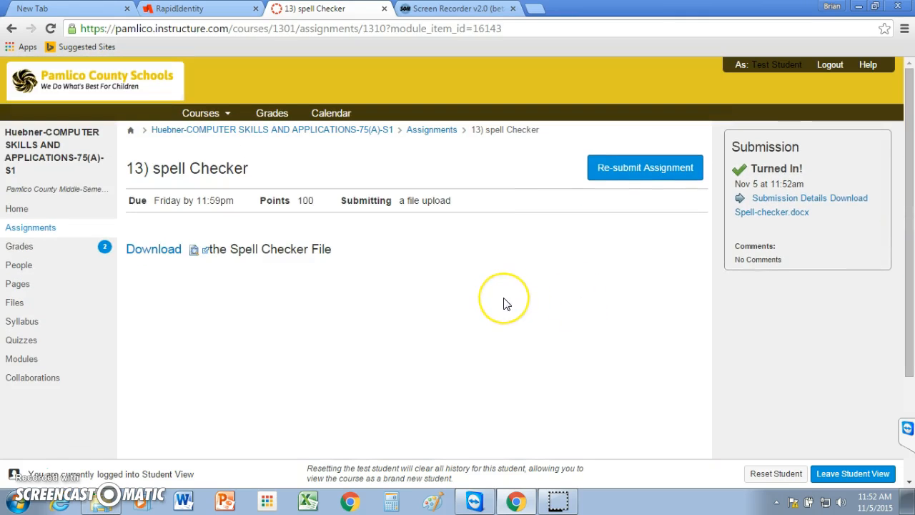